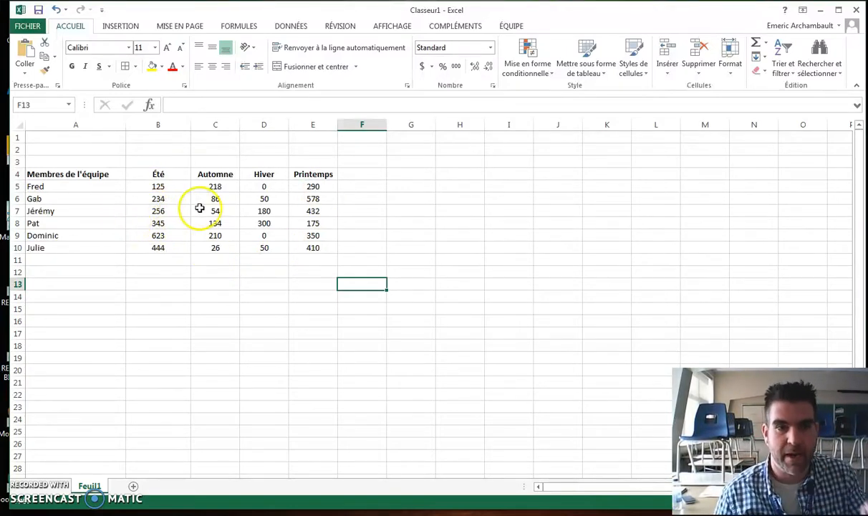
Step: Format the seasonal amounts in B5:E10 as Monétaire with two decimals and the $ symbol
left_click_drag(159, 188, 316, 248)
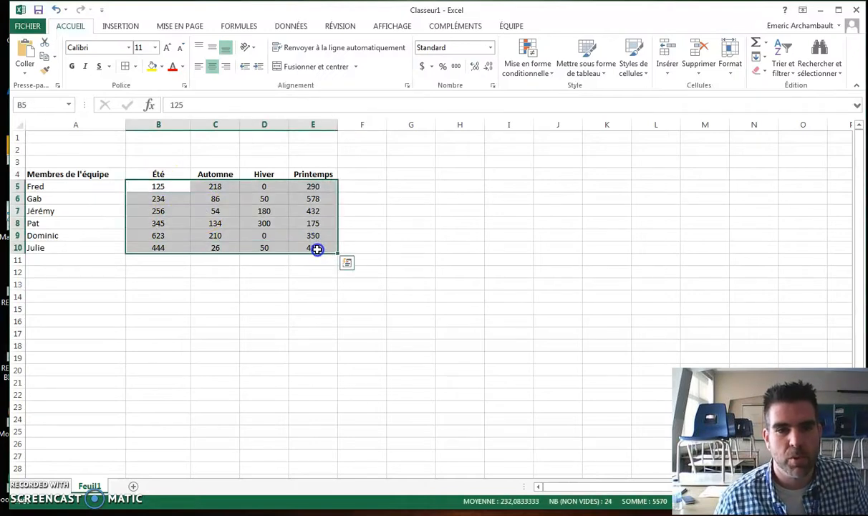
left_click(493, 86)
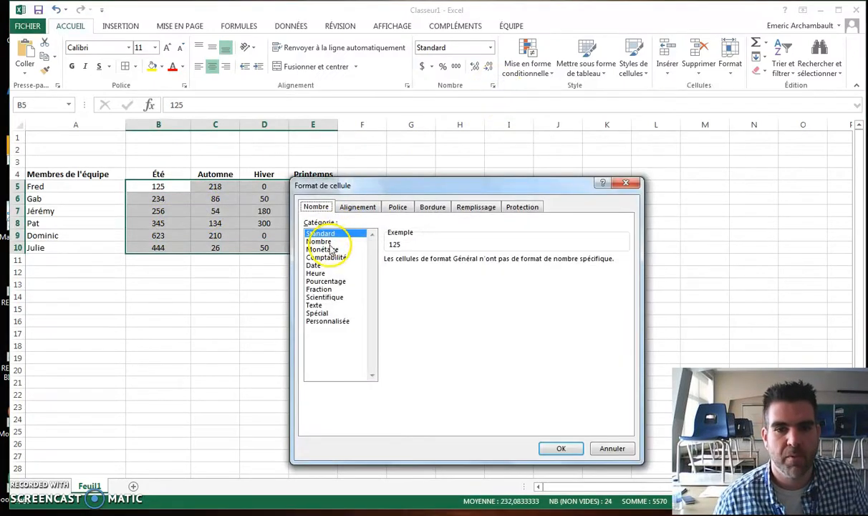
left_click(328, 248)
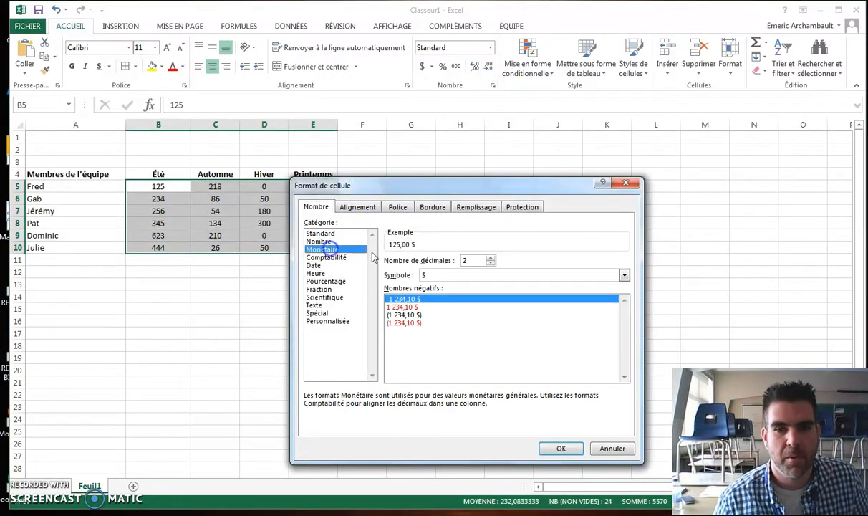
left_click(558, 449)
left_click(394, 368)
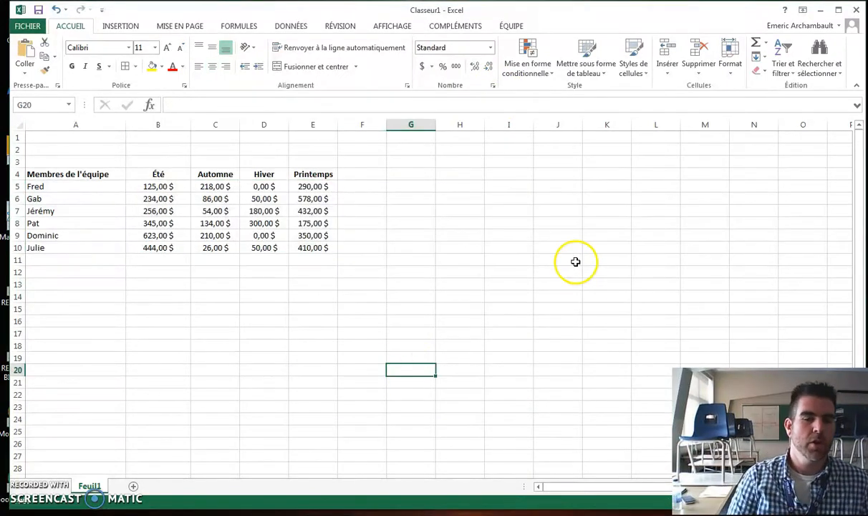
Step: Apply all borders to the table range A4:E10
left_click_drag(75, 174, 296, 246)
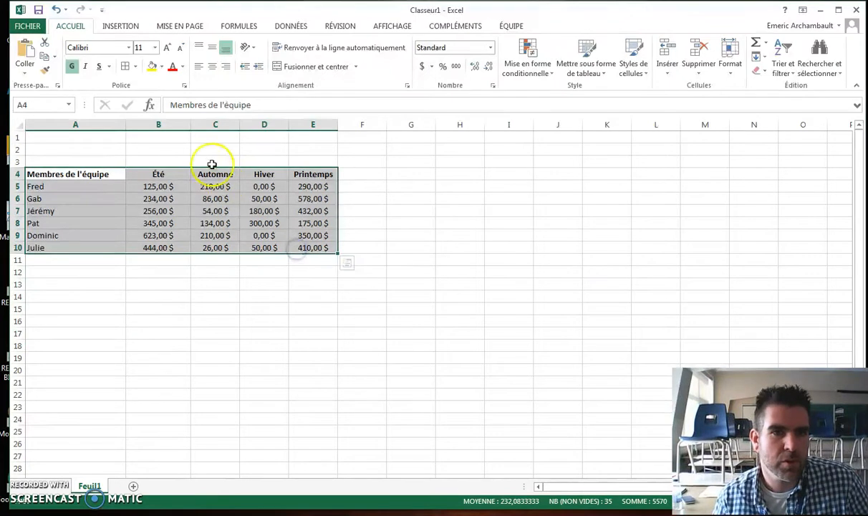
left_click(125, 65)
left_click(266, 295)
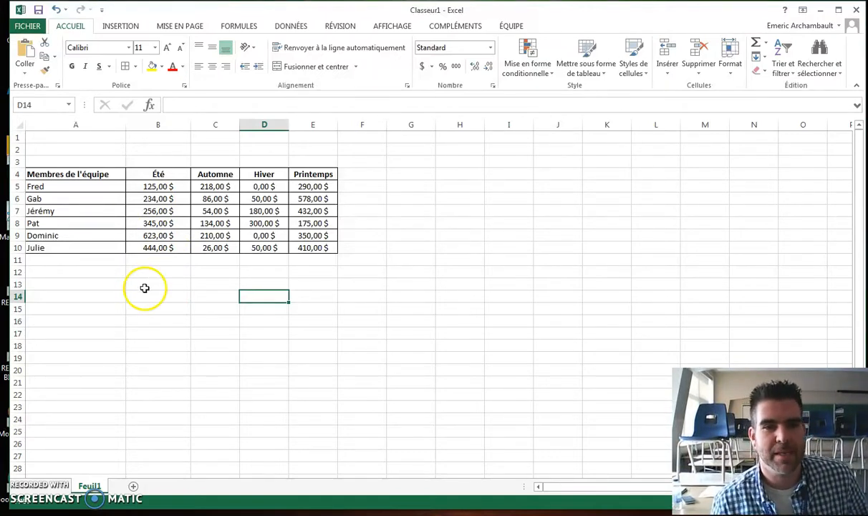
Step: Merge and centre cells B3:E3 and enter the heading "Montants amassés par saison"
left_click_drag(168, 162, 304, 159)
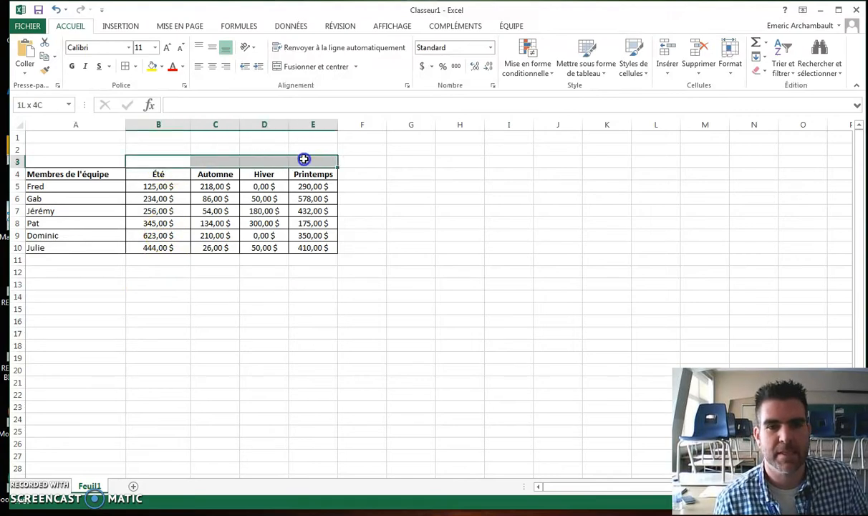
left_click(215, 358)
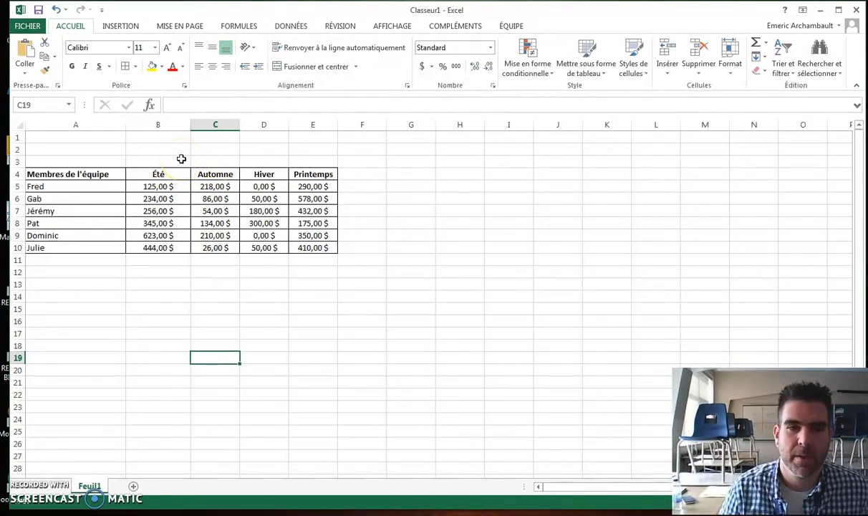
left_click_drag(180, 159, 306, 160)
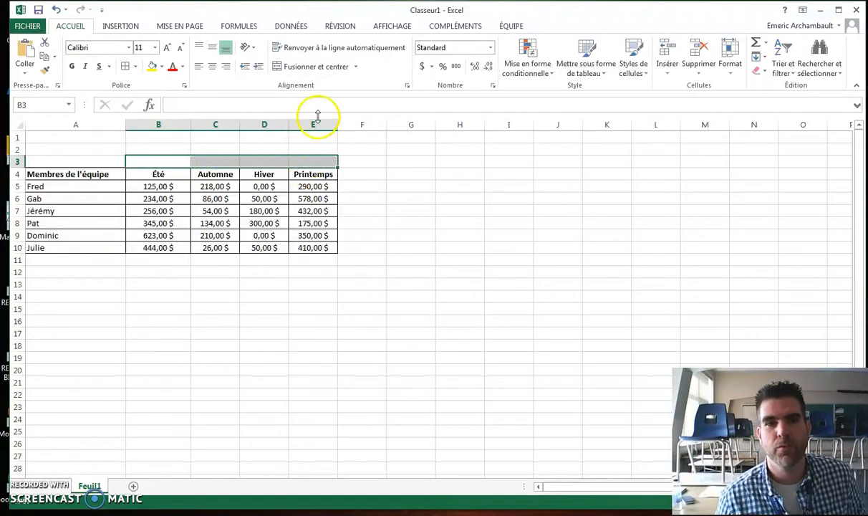
left_click(356, 68)
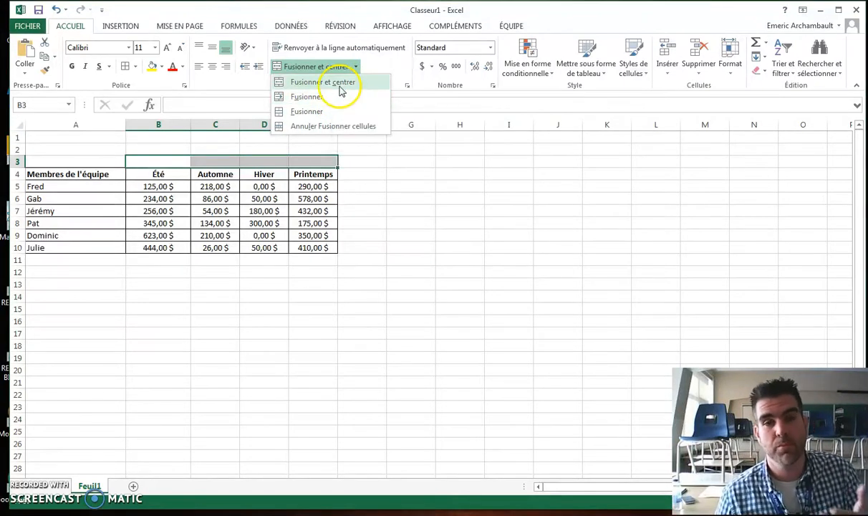
left_click(341, 87)
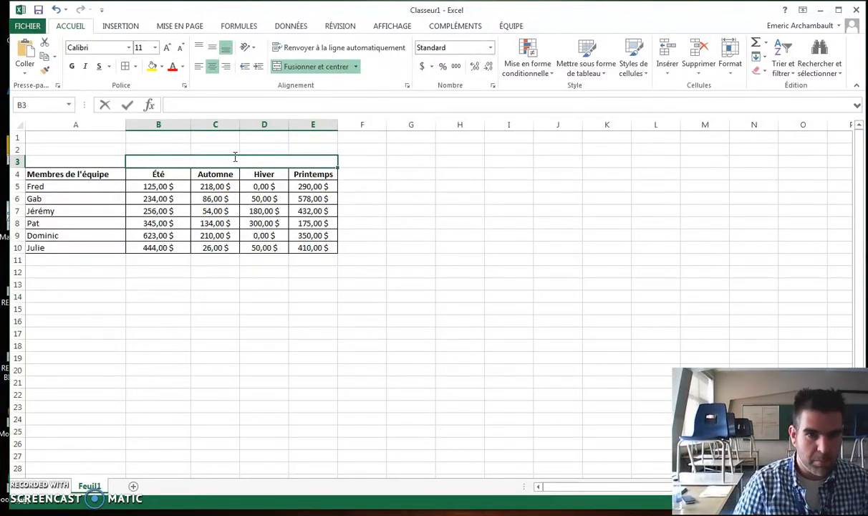
type("Montants amassés")
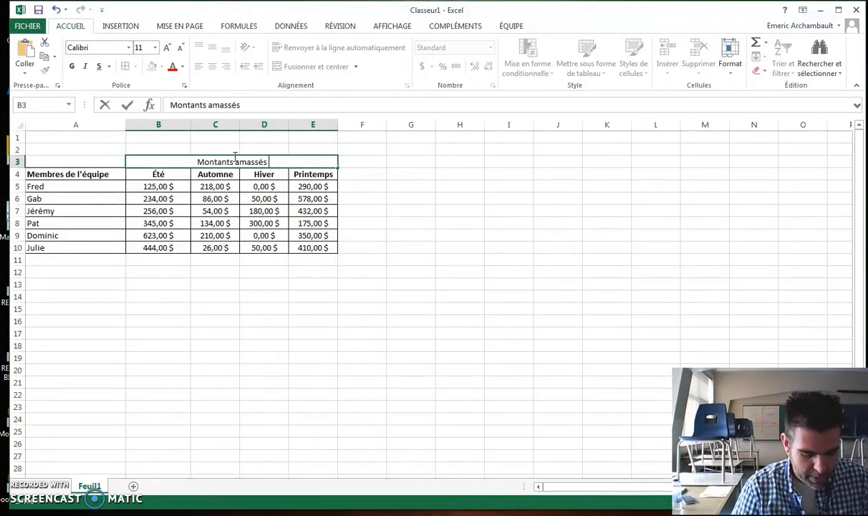
type(" par saison")
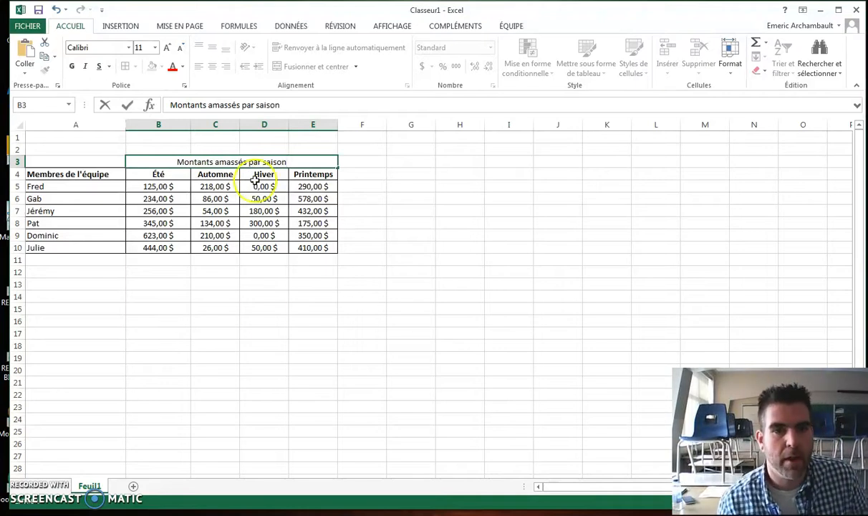
left_click(265, 320)
Step: Give the merged heading in row 3 a yellow fill and borders
left_click(246, 162)
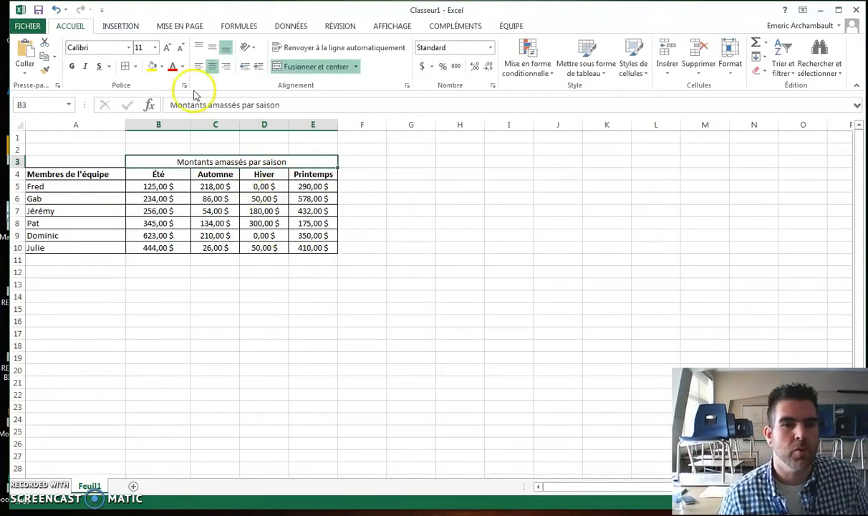
left_click(152, 65)
left_click(281, 356)
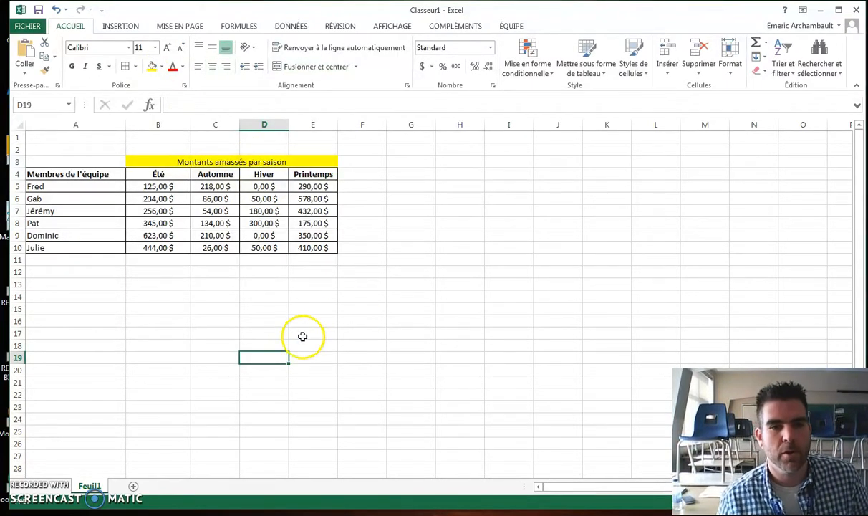
left_click(187, 159)
left_click(127, 67)
left_click(242, 310)
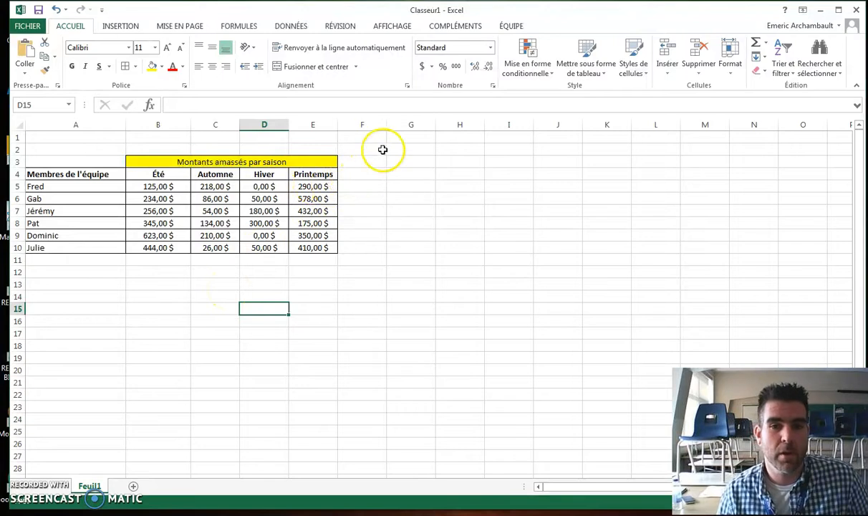
Step: Enter the heading "Somme amassée" in F4 and widen column F to fit the text
left_click(356, 174)
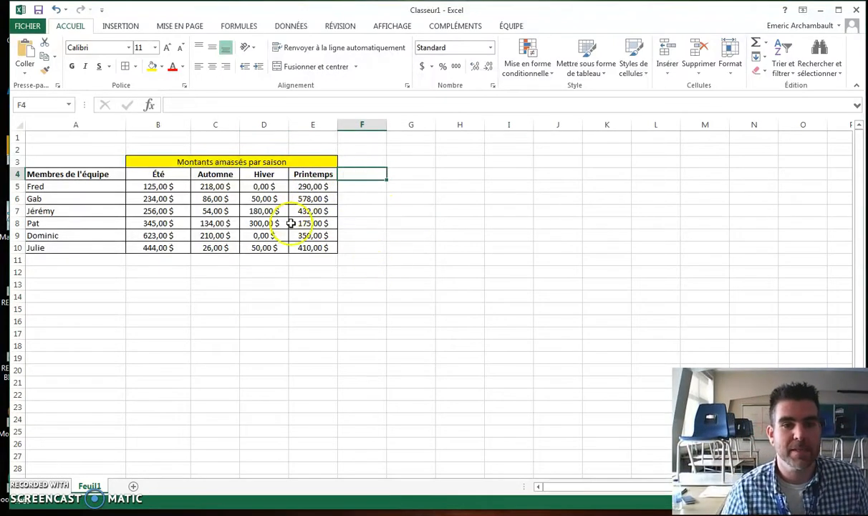
type("Somme")
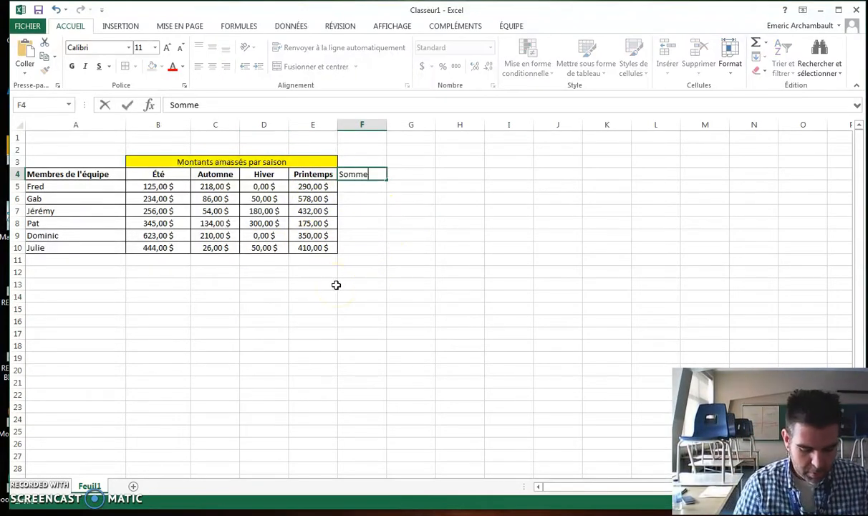
type(" amassée")
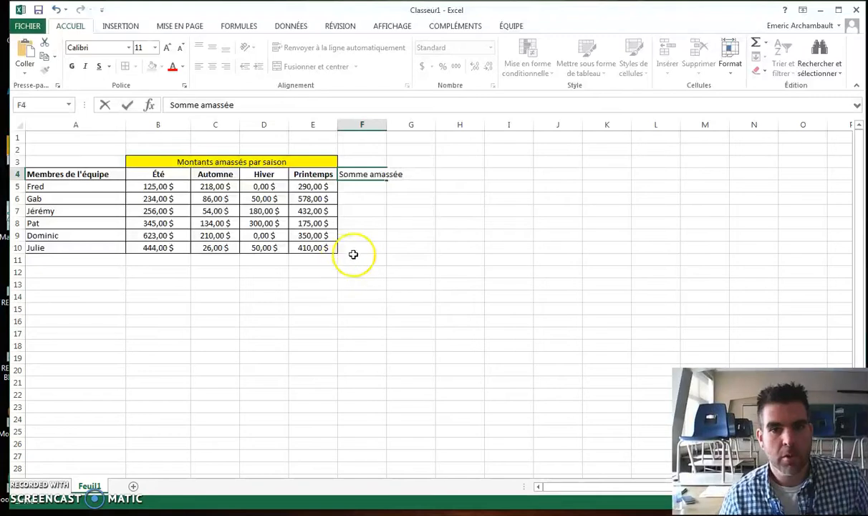
left_click(353, 258)
left_click_drag(383, 125, 415, 126)
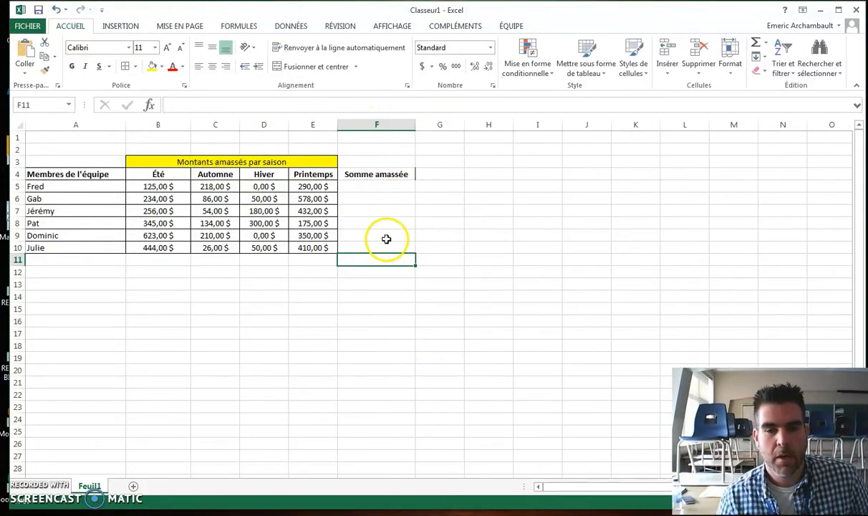
left_click(419, 365)
Step: Add up the first member's four seasonal amounts in F5 with the formula =B5+C5+D5+E5
left_click(384, 185)
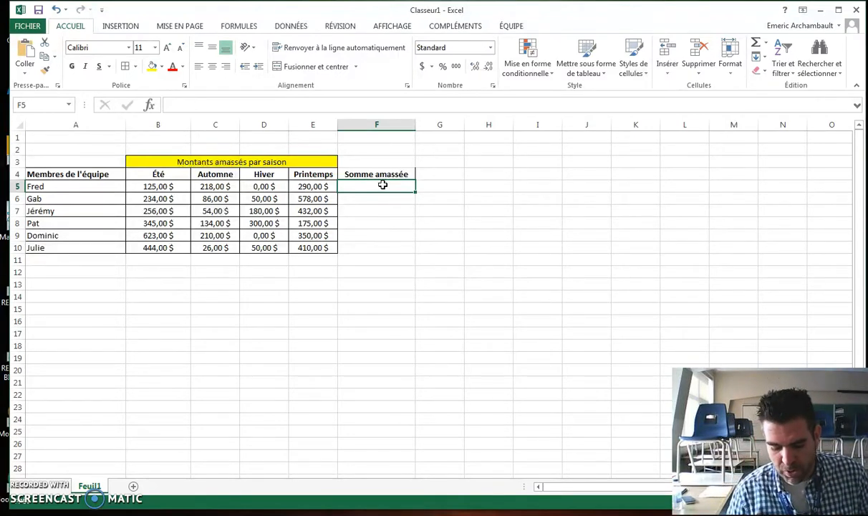
type("=")
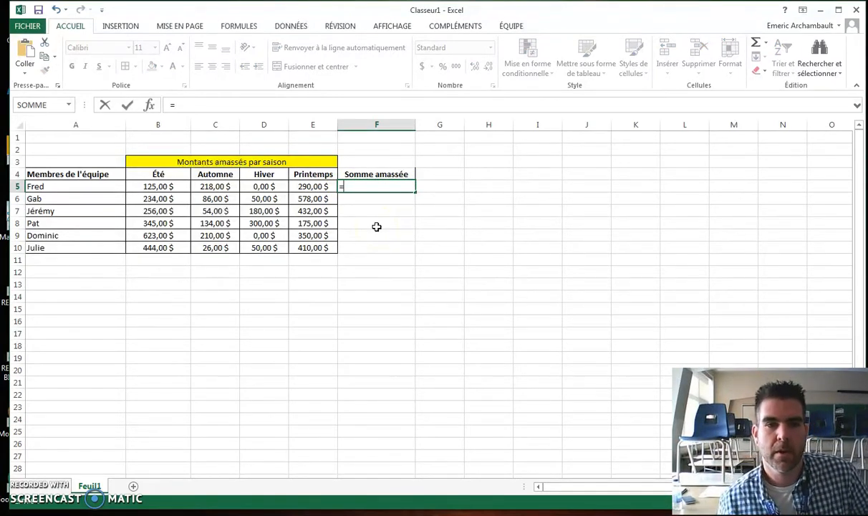
left_click(178, 187)
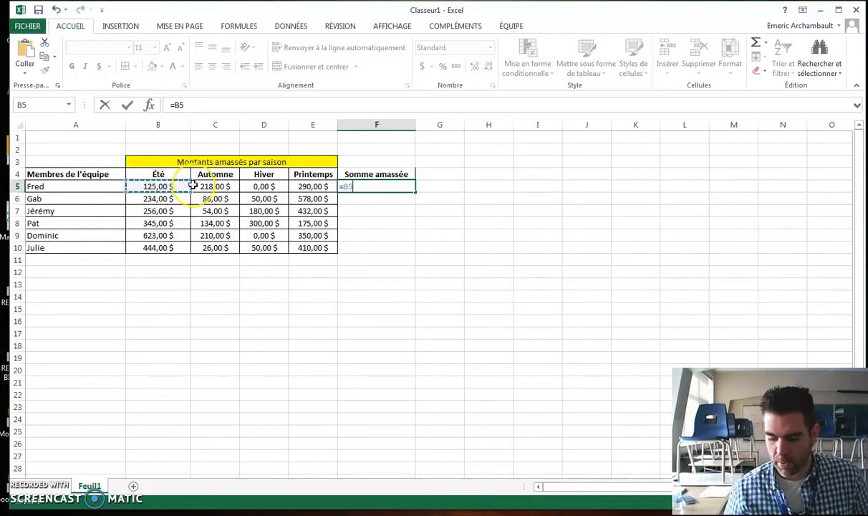
type("+")
left_click(222, 187)
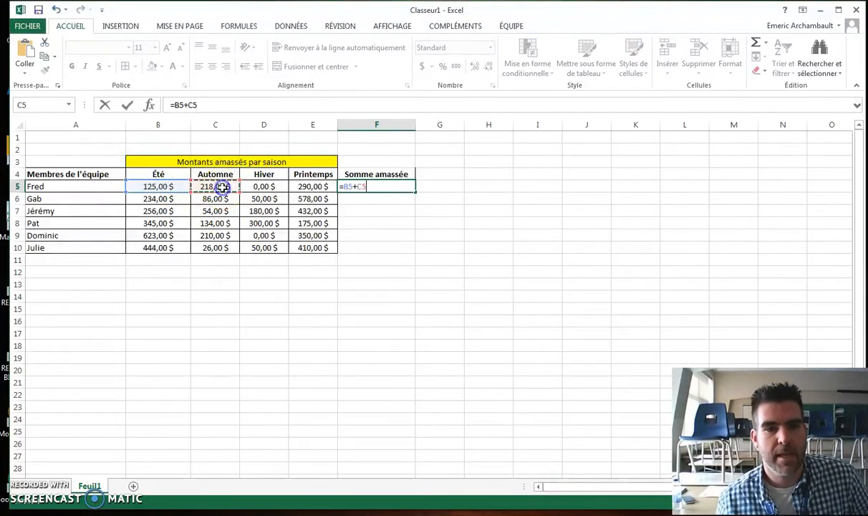
type("+")
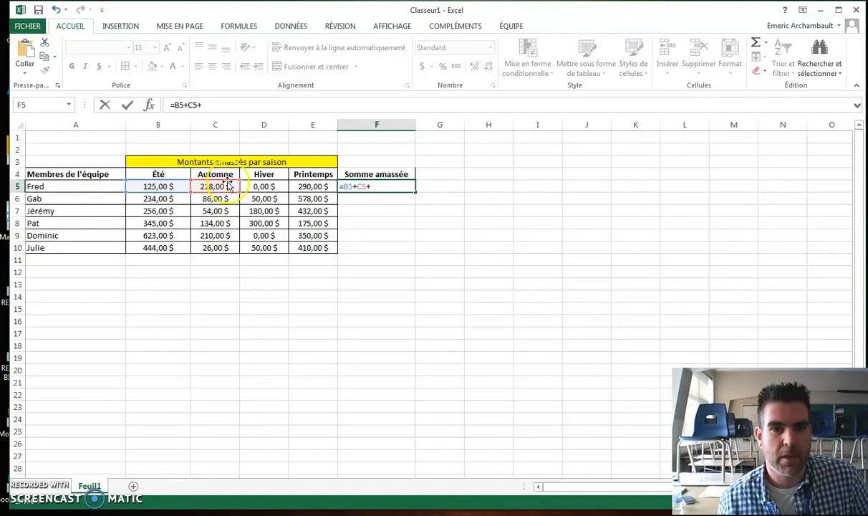
left_click(264, 187)
type("+")
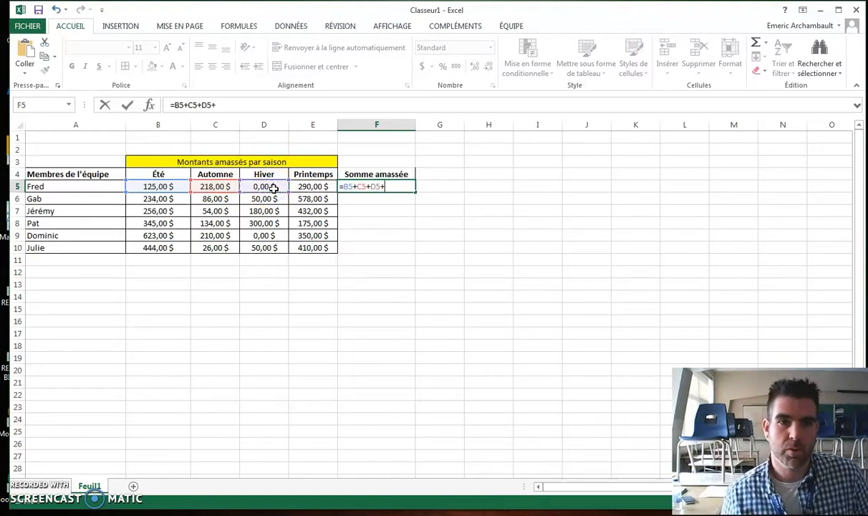
left_click(308, 186)
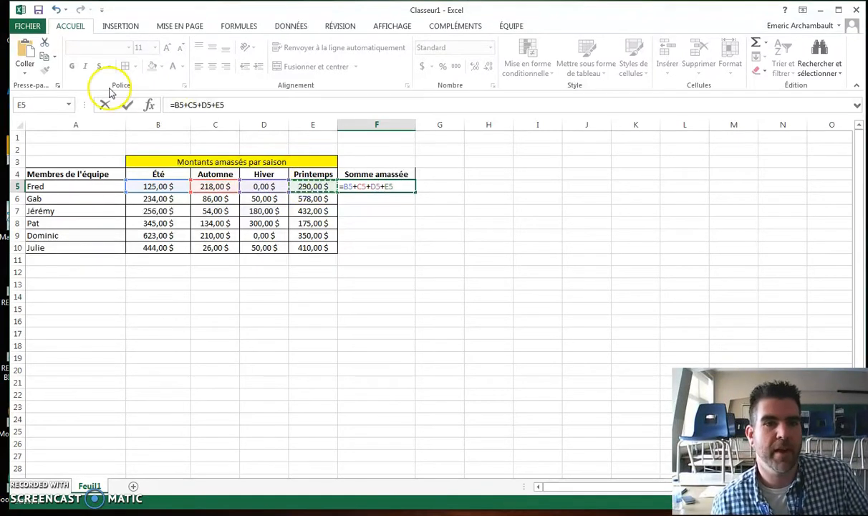
left_click(128, 106)
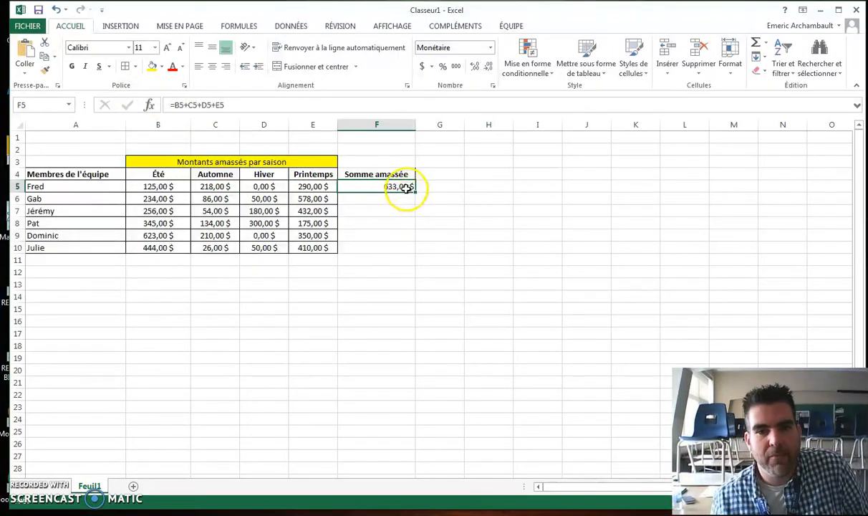
Step: Change the first member's Été amount in B5 to 135 and check the sum in F5
left_click(158, 187)
type("135")
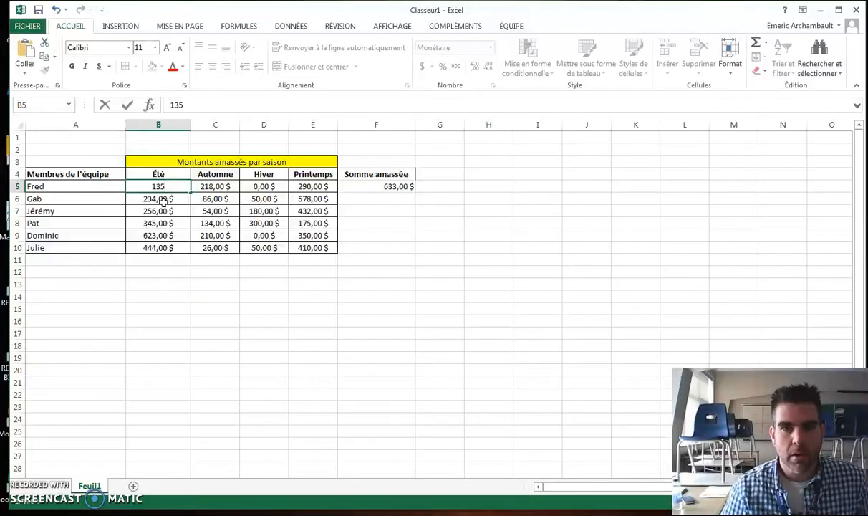
key("Return")
key("Up")
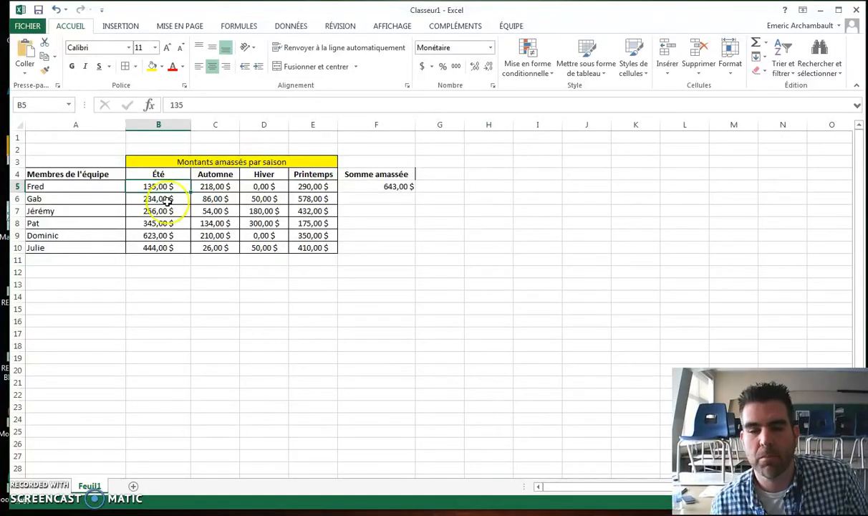
left_click(407, 185)
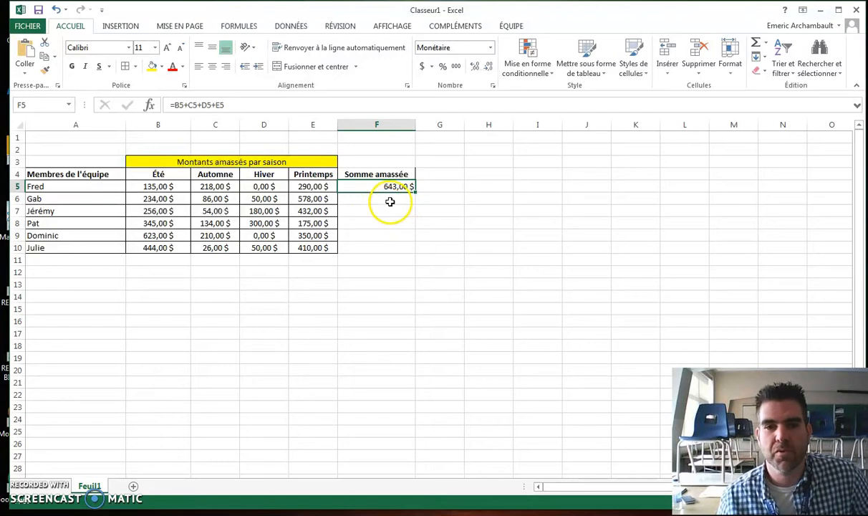
Step: Delete the addition formula from F5 and reselect the empty cell
left_click(389, 201)
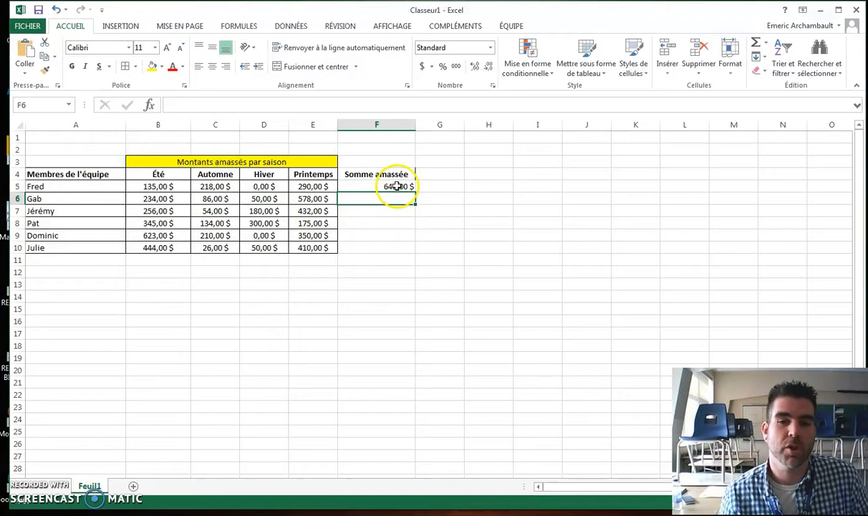
left_click(406, 186)
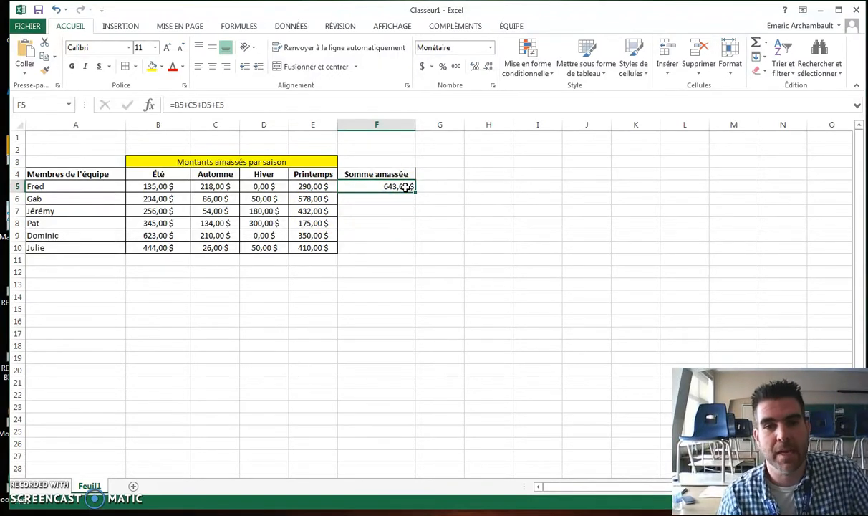
key("BackSpace")
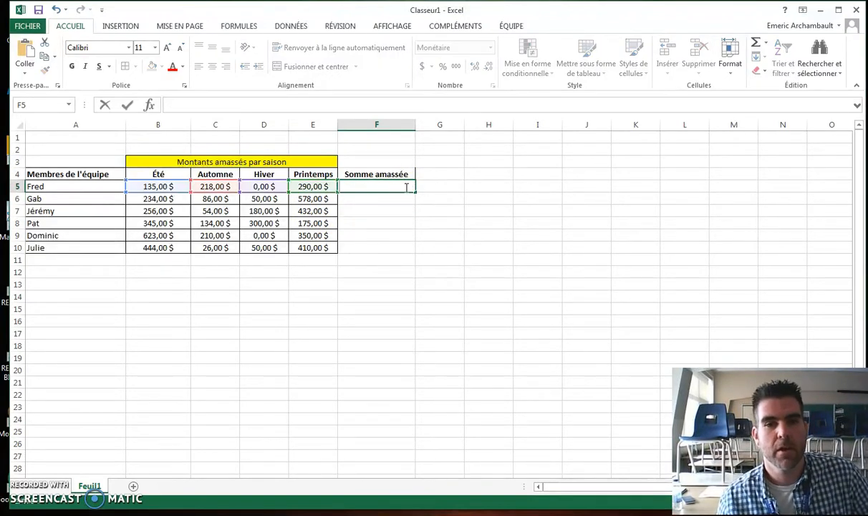
left_click(414, 275)
left_click(373, 185)
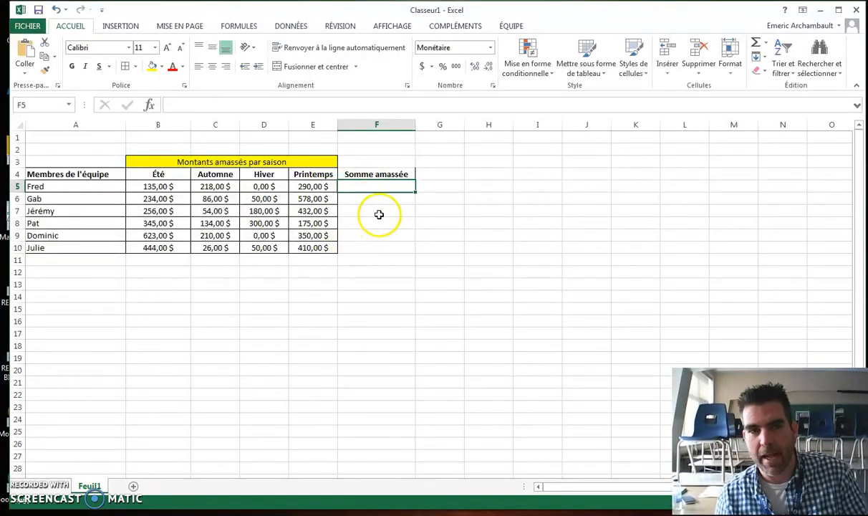
Step: Start inserting a function in F5 and browse the complete function list under the category Tous
left_click(150, 106)
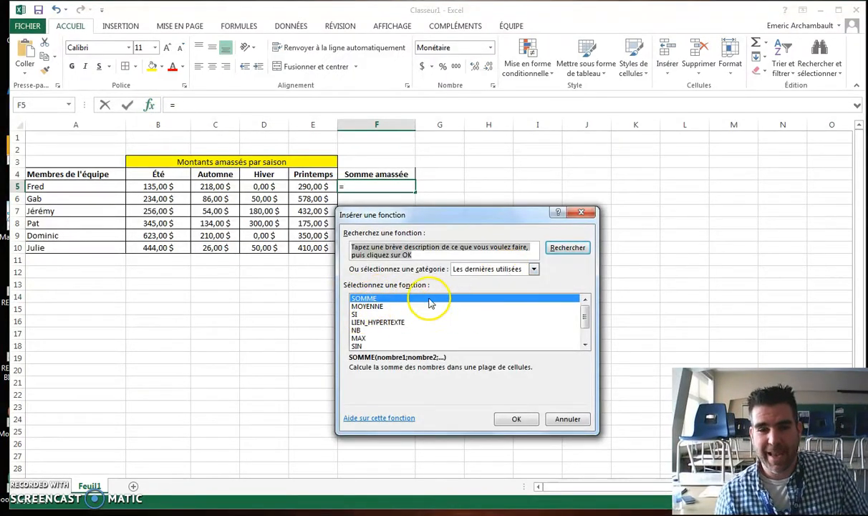
left_click(533, 270)
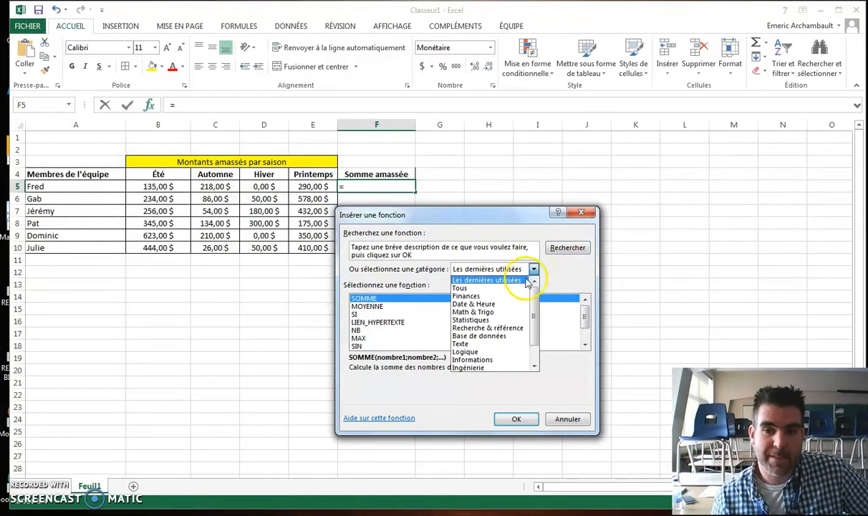
left_click(502, 288)
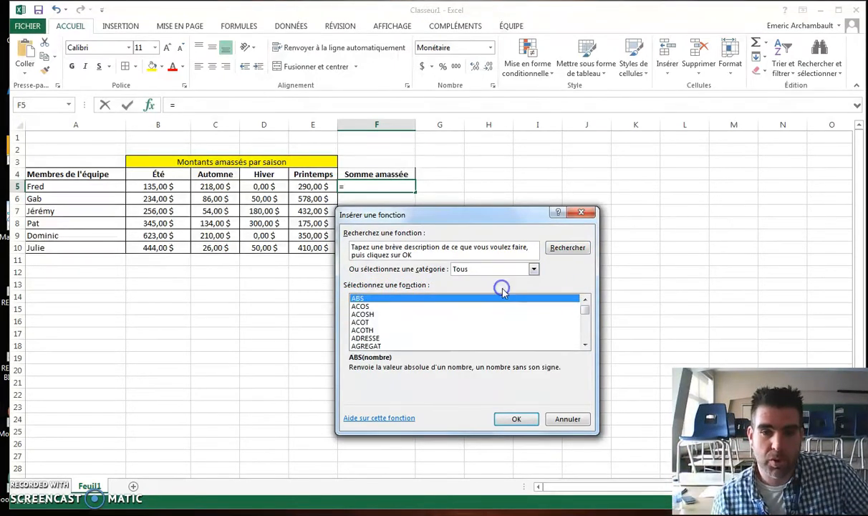
left_click(586, 345)
left_click(585, 346)
left_click(585, 345)
left_click(585, 346)
left_click(585, 345)
left_click(587, 345)
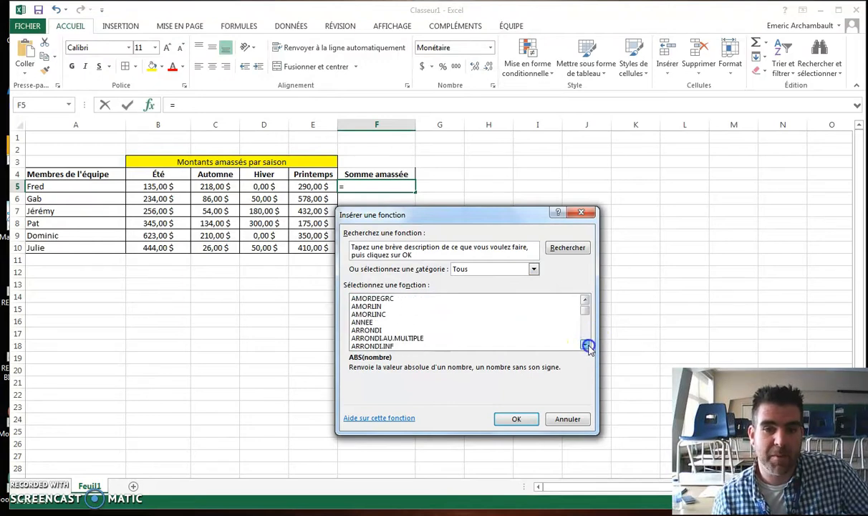
left_click(586, 345)
left_click(586, 346)
left_click(586, 346)
left_click(586, 345)
mouse_move(586, 313)
left_mouse_down()
mouse_move(584, 334)
mouse_move(584, 308)
left_mouse_up()
Step: Choose SOMME from the category Les dernières utilisées and total the first member's seasonal amounts in F5 over the range B5:E5
left_click(534, 269)
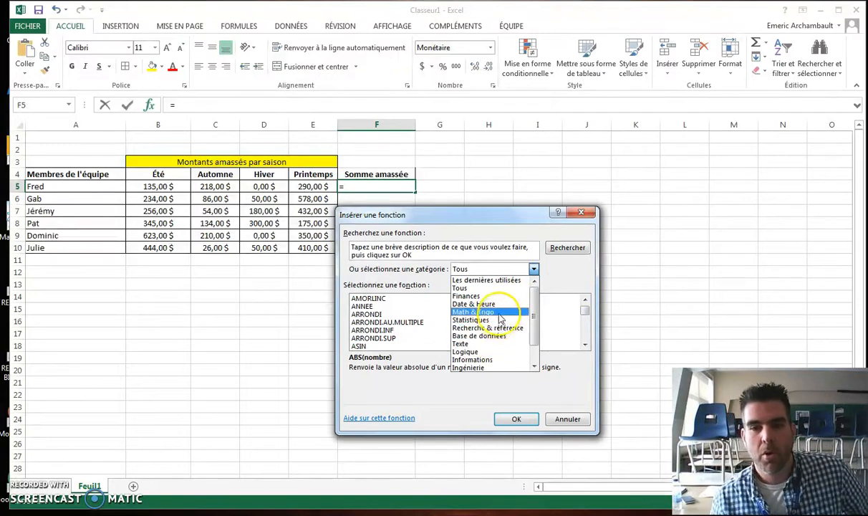
left_click(497, 282)
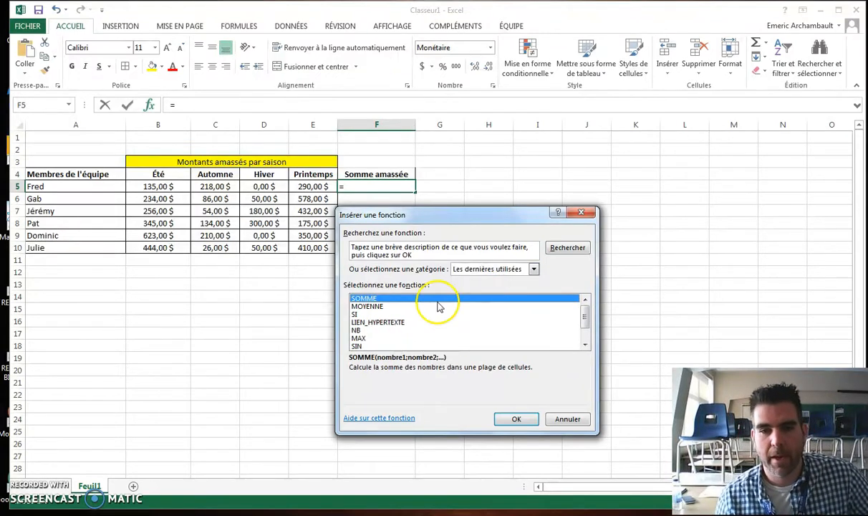
left_click(511, 418)
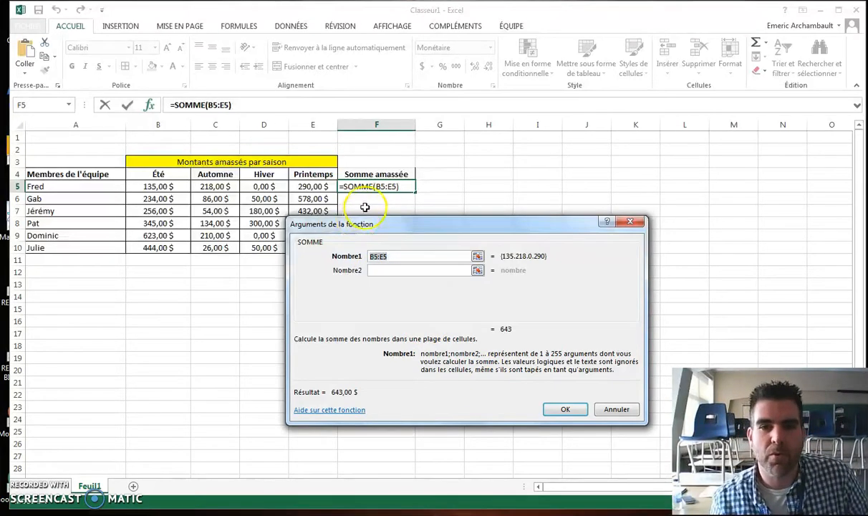
left_click(225, 106)
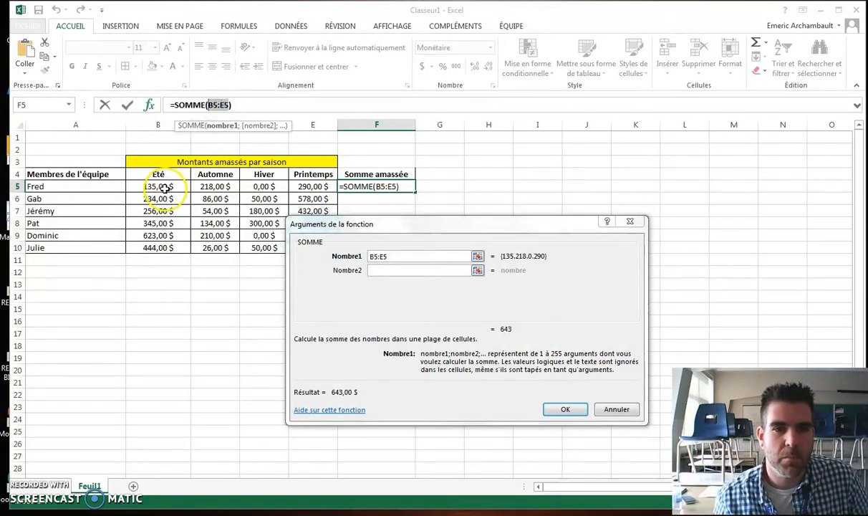
left_click_drag(160, 188, 302, 190)
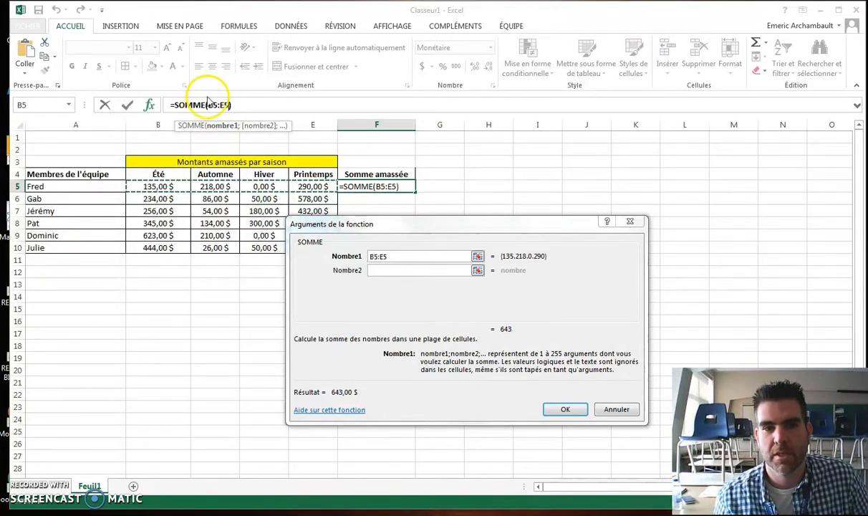
left_click(129, 107)
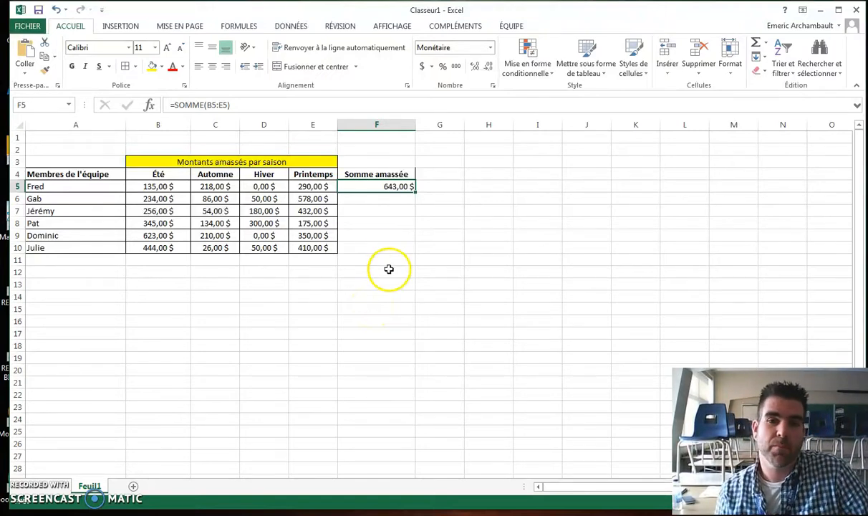
Step: Insert the SOMME function in F6 to total the second member's amounts over the range B6:E6
left_click(365, 200)
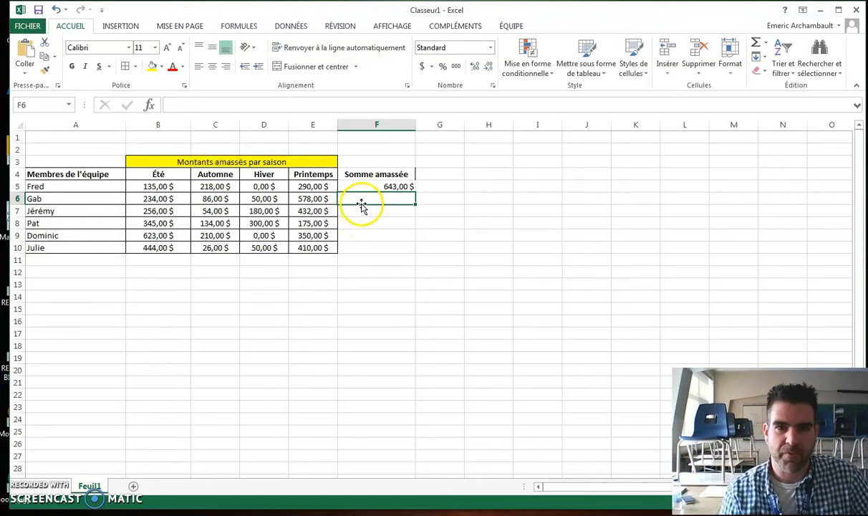
left_click(149, 105)
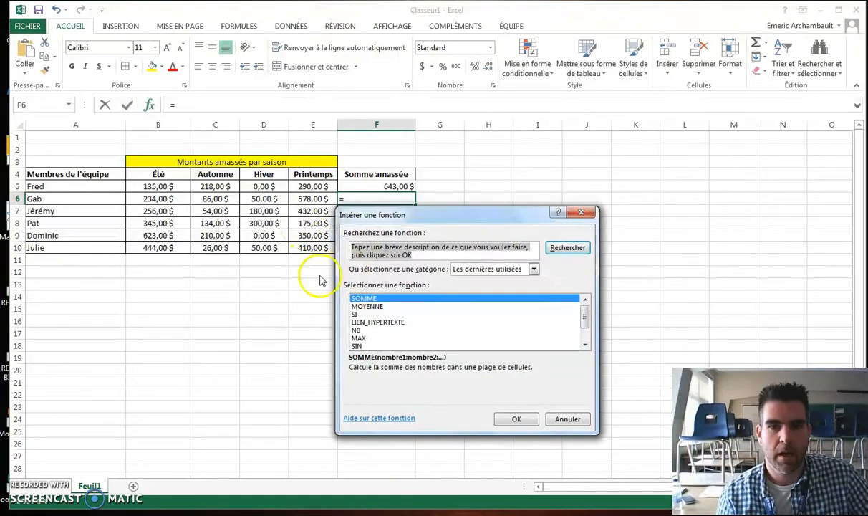
left_click(510, 419)
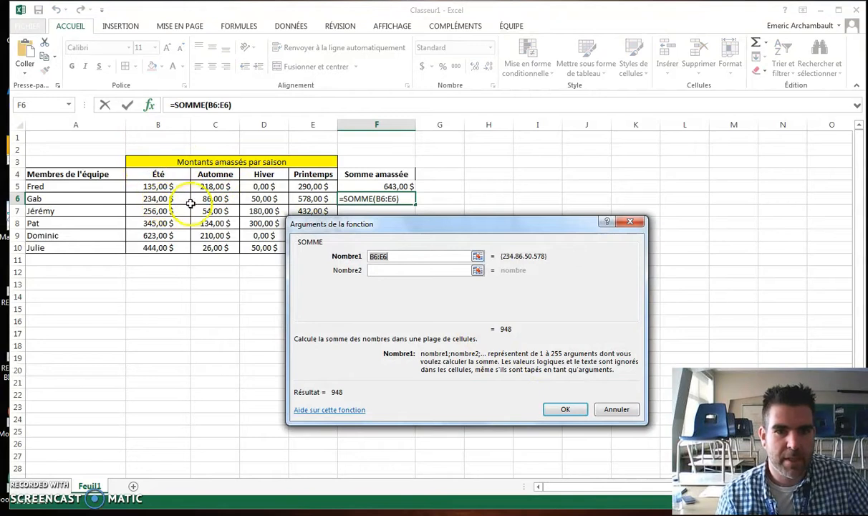
left_click(166, 199)
left_click_drag(166, 198, 294, 204)
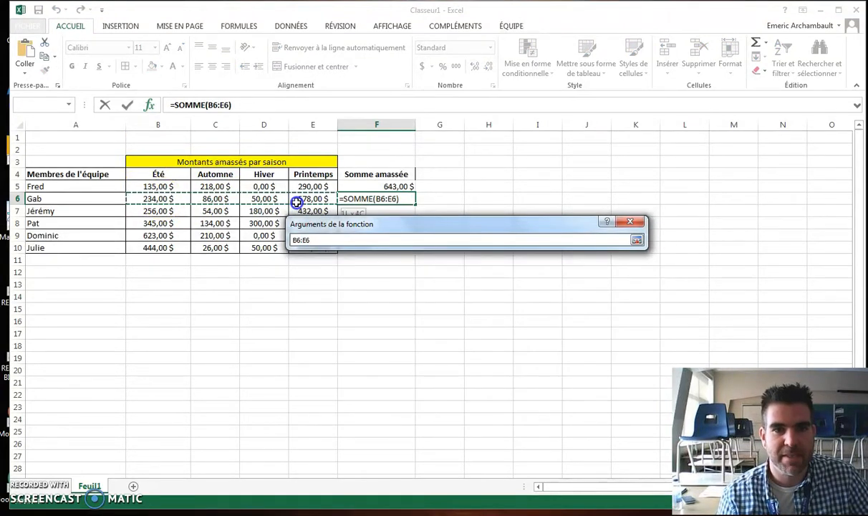
left_click(126, 104)
left_click(295, 292)
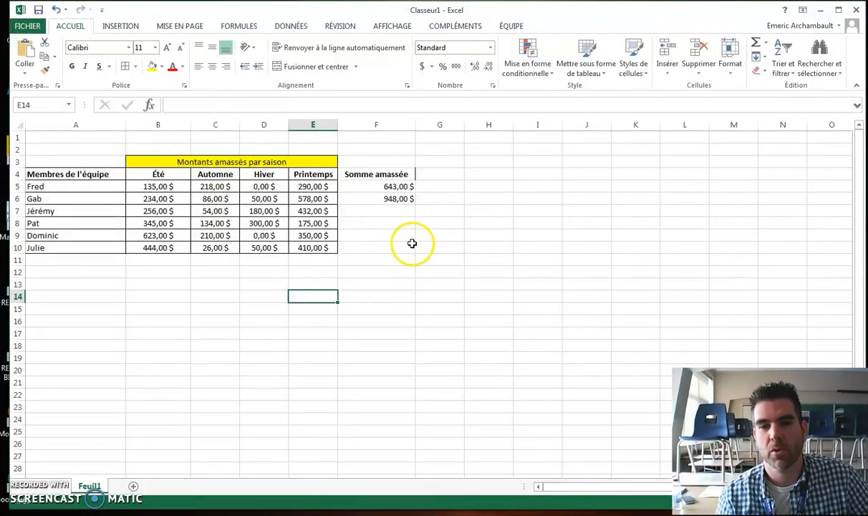
Step: Copy the sum formula from F6 down to F10 for the remaining team members
left_click(396, 200)
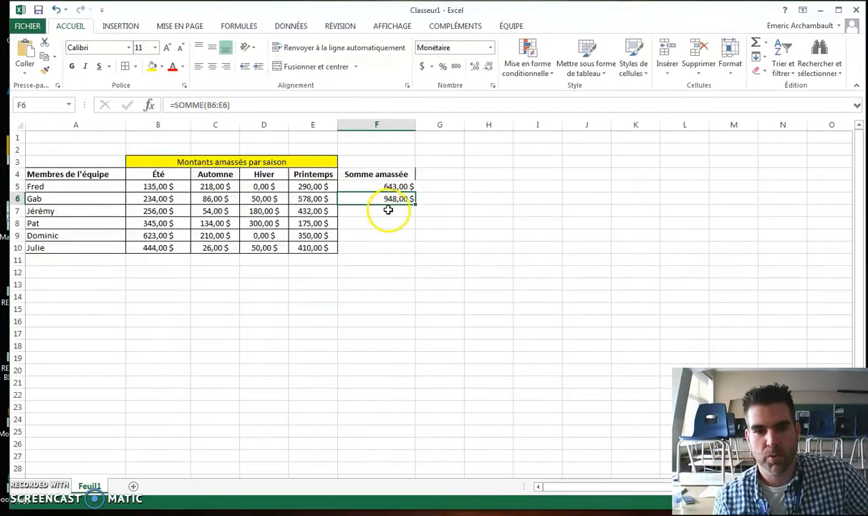
left_click_drag(414, 205, 413, 249)
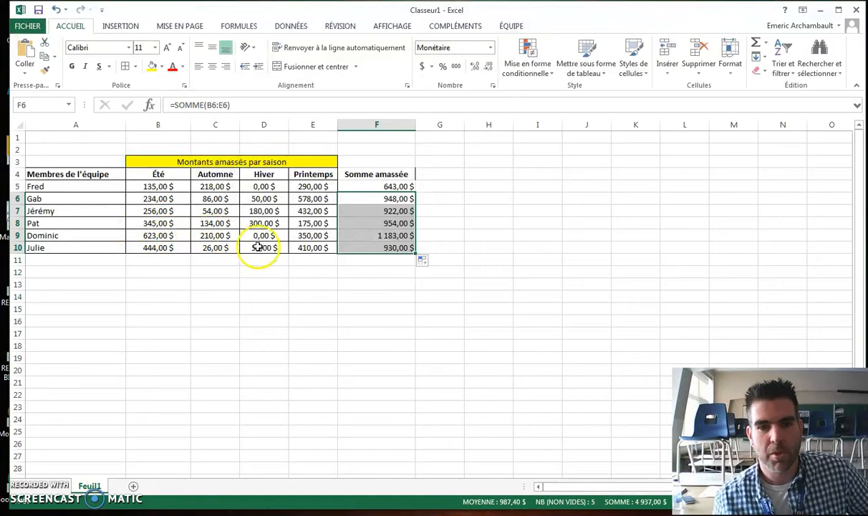
left_click(369, 294)
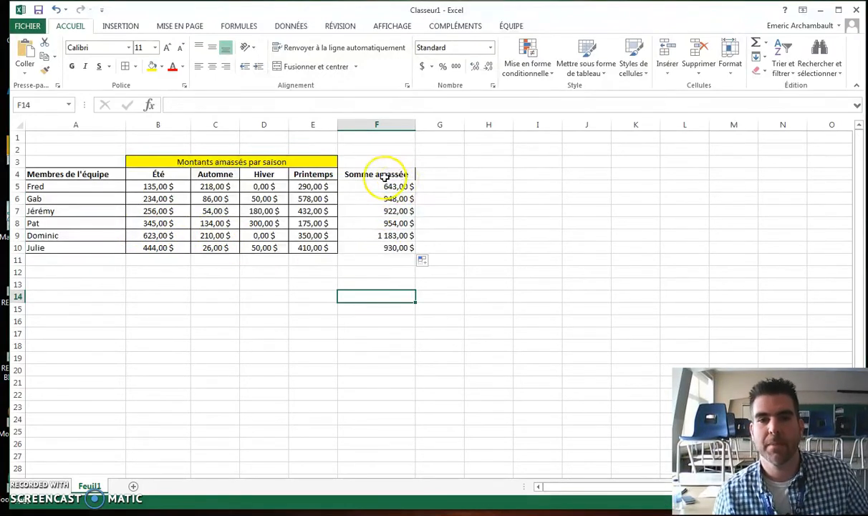
Step: Apply borders to the Somme amassée column in F4:F10 and centre the totals in F5:F10
left_click_drag(385, 173, 378, 242)
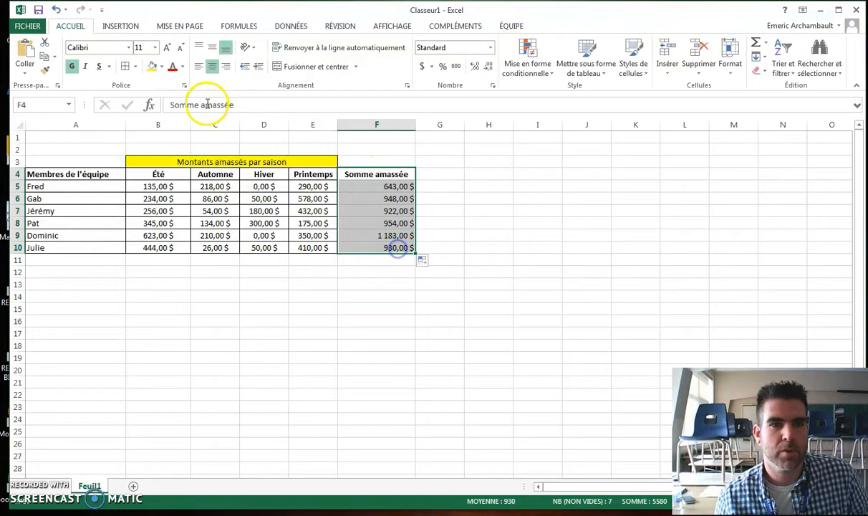
left_click(446, 331)
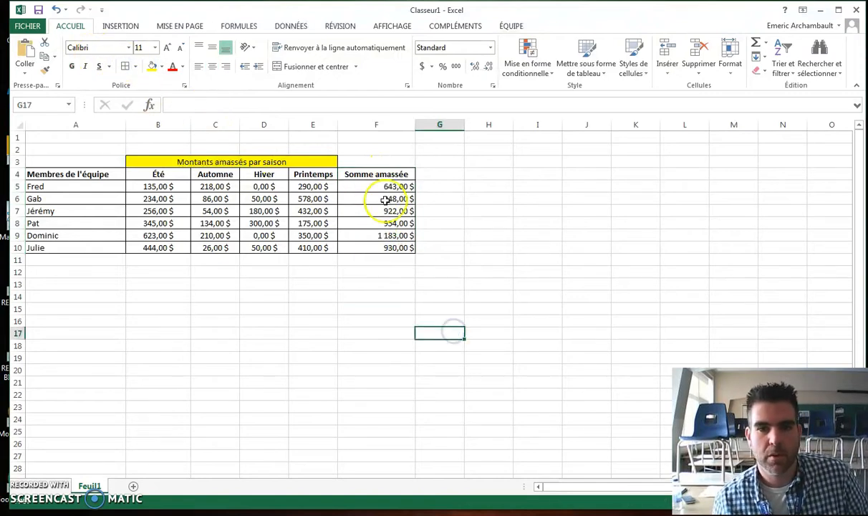
left_click_drag(400, 186, 398, 247)
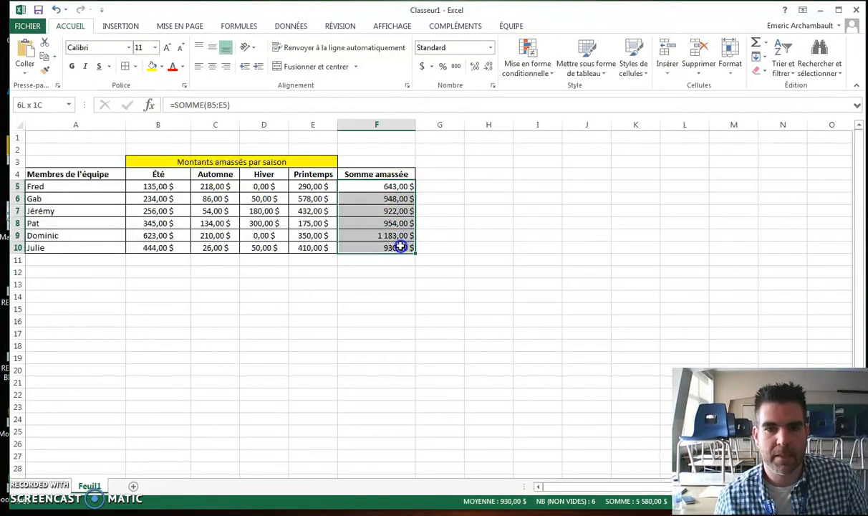
left_click(211, 70)
left_click(479, 307)
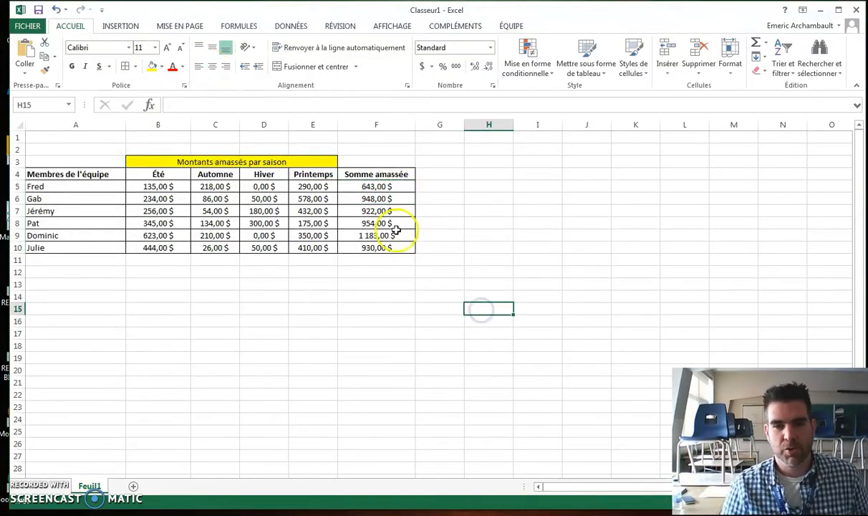
Step: Widen column G and enter the heading "Moyenne" in G4
left_click_drag(464, 124, 503, 125)
left_click(461, 173)
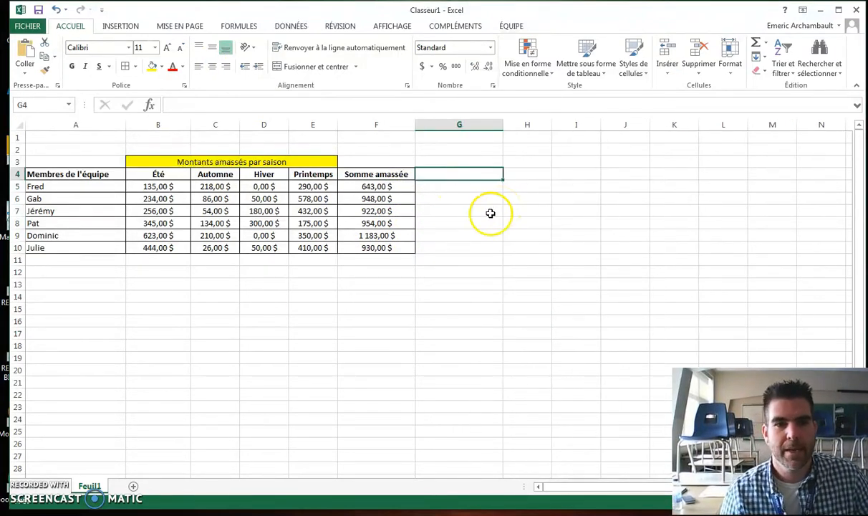
type("Moyenne")
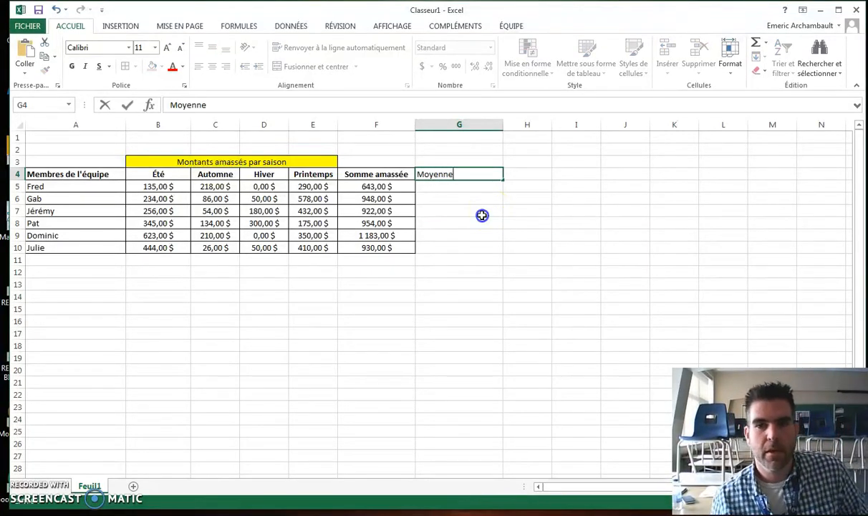
left_click(482, 215)
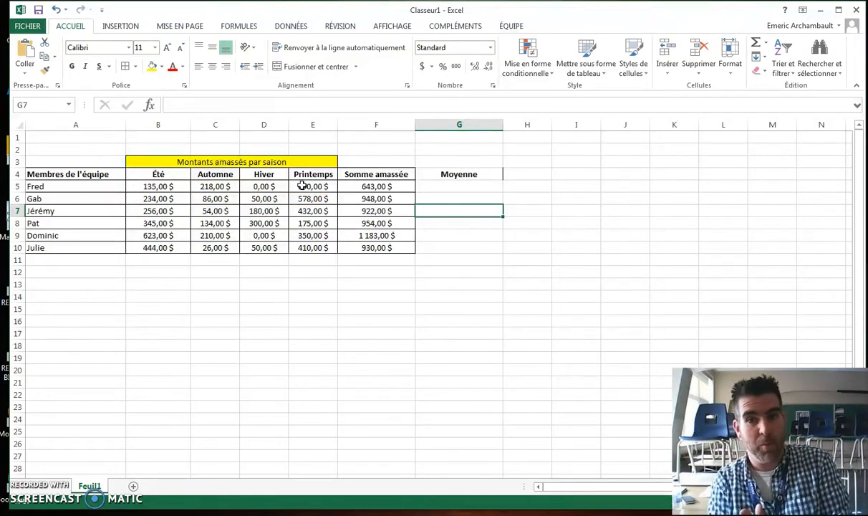
Step: Calculate the first member's average in G5 with =MOYENNE(B5:E5) and copy the formula down to G10
left_click(450, 186)
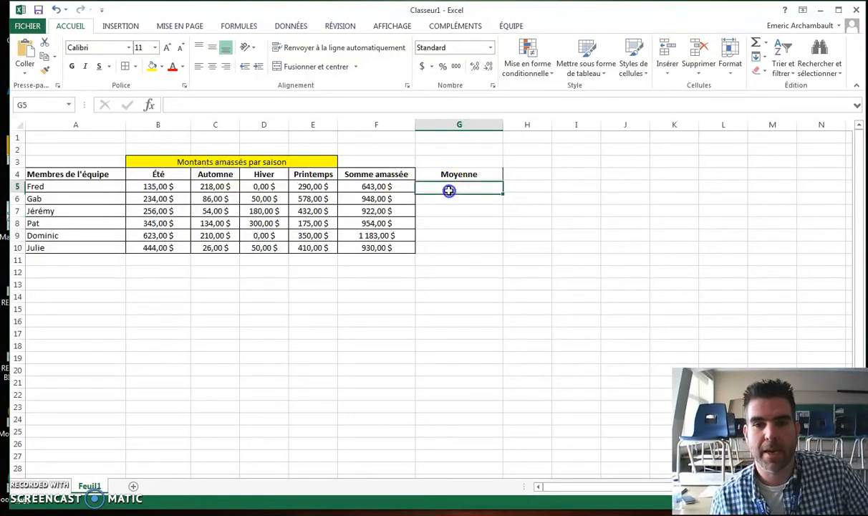
left_click(149, 105)
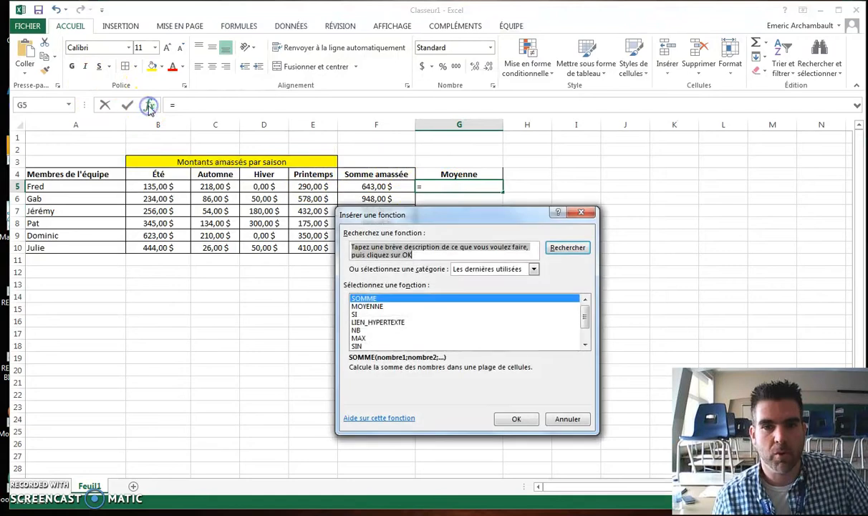
left_click(372, 307)
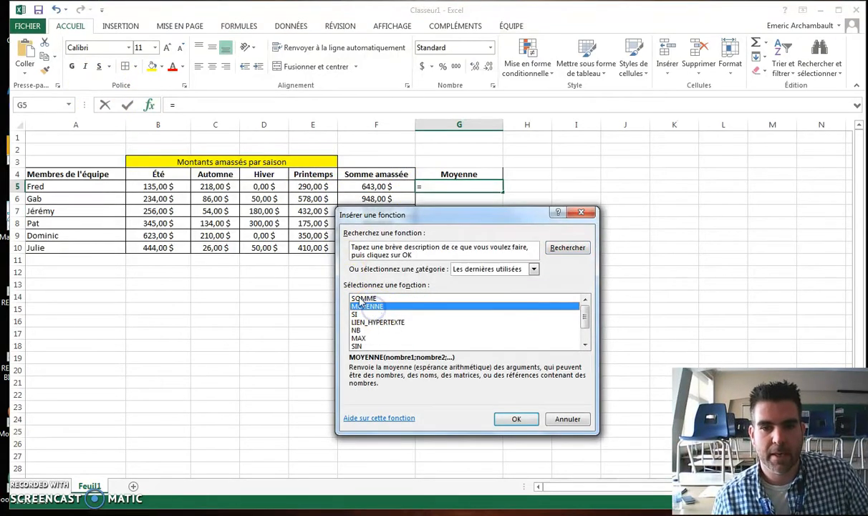
left_click(500, 421)
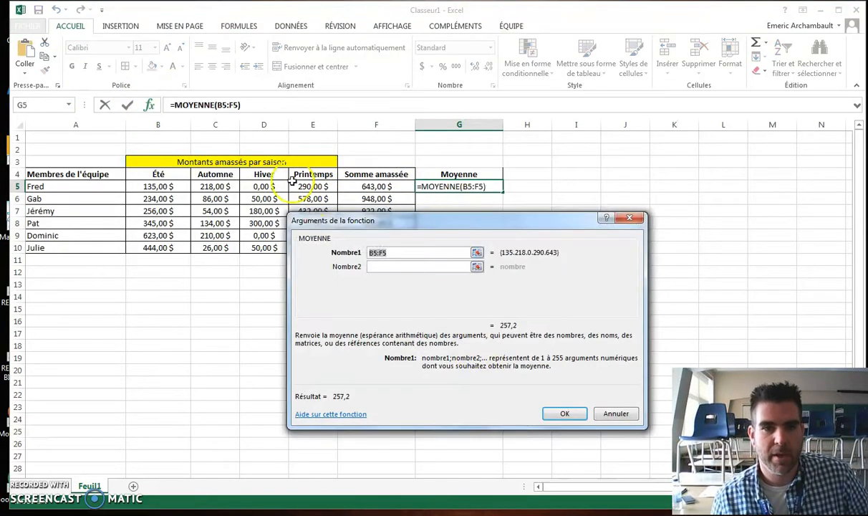
left_click_drag(157, 186, 323, 184)
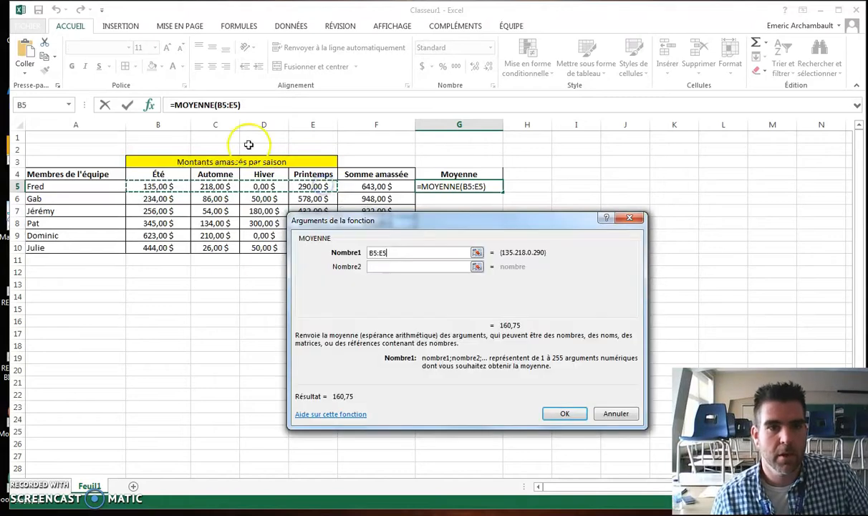
left_click(127, 105)
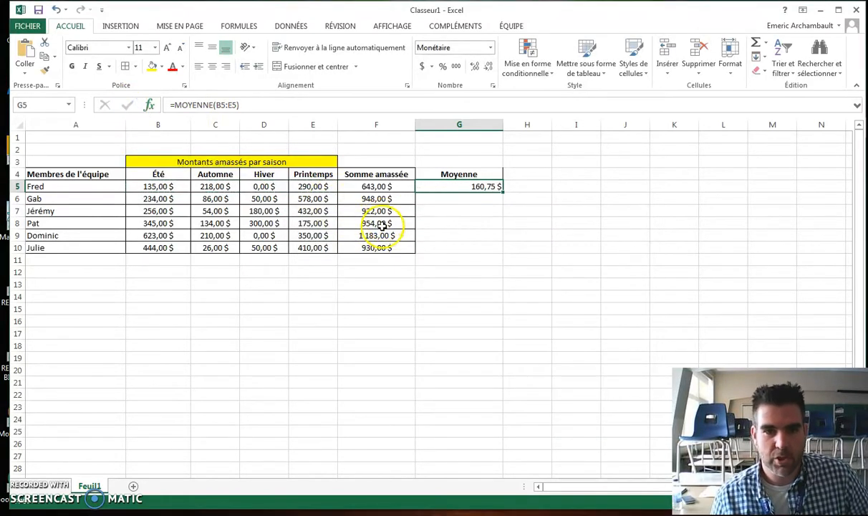
left_click_drag(503, 191, 502, 254)
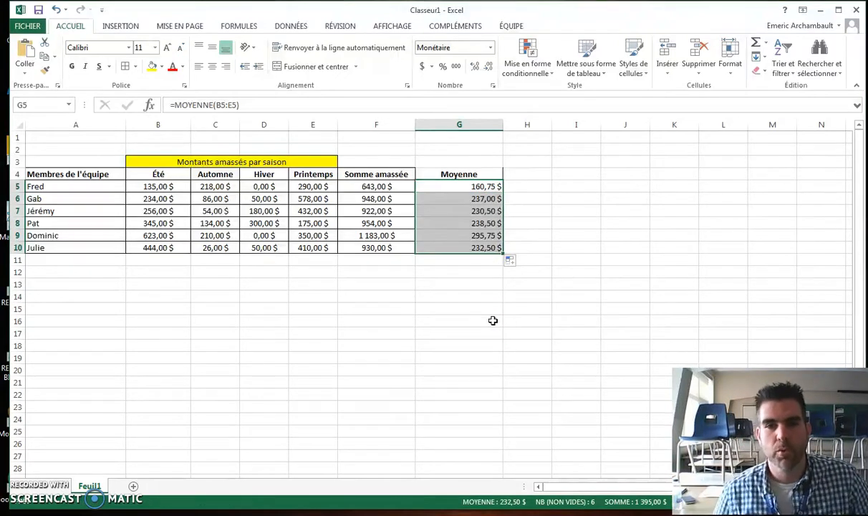
Step: Centre the averages in G5:G10 and apply borders to the Moyenne column in G4:G10
left_click(212, 66)
left_click_drag(428, 177, 444, 247)
left_click(130, 70)
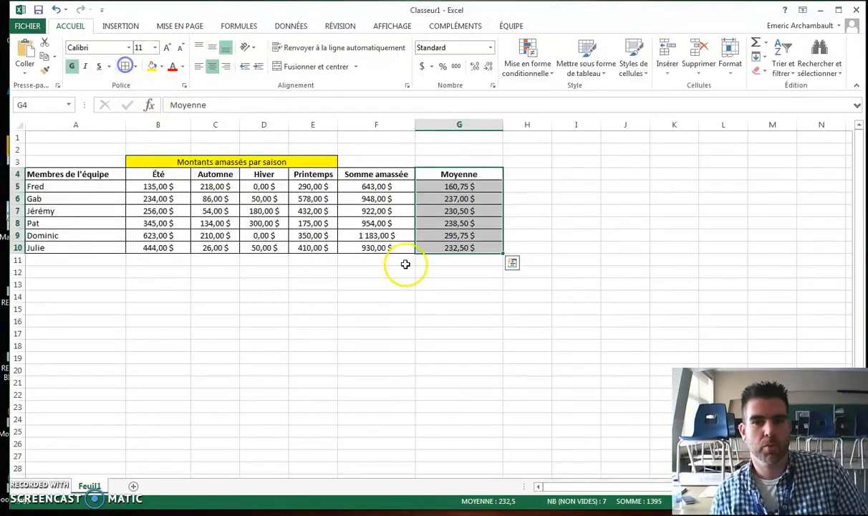
left_click(425, 321)
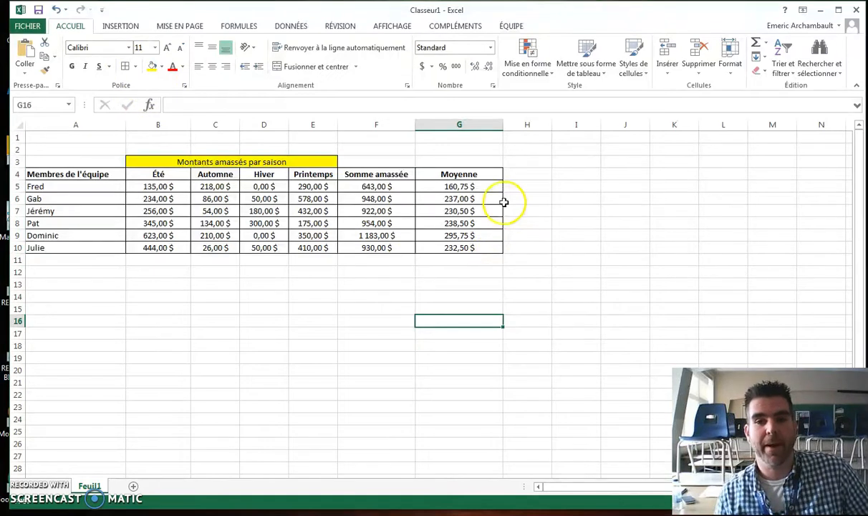
Step: Widen column H and enter the heading "Maximum" in H4
left_click_drag(558, 126, 577, 124)
left_click(547, 177)
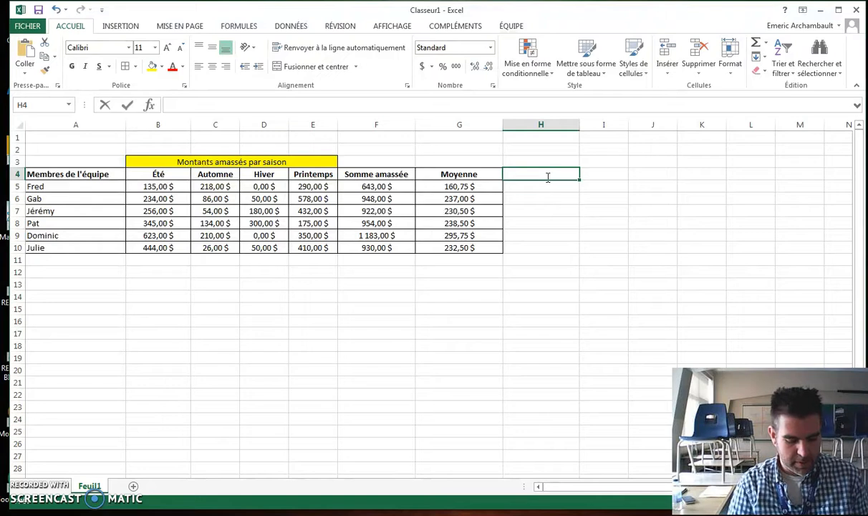
type("Maximum")
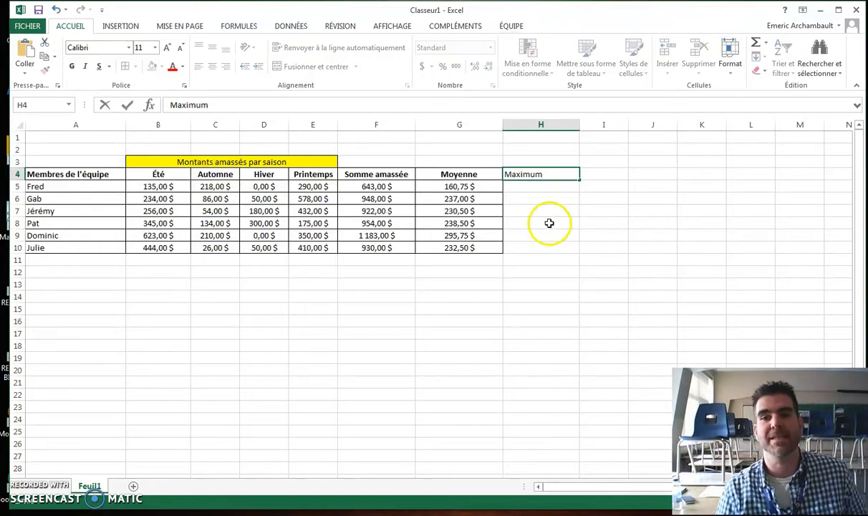
left_click(549, 223)
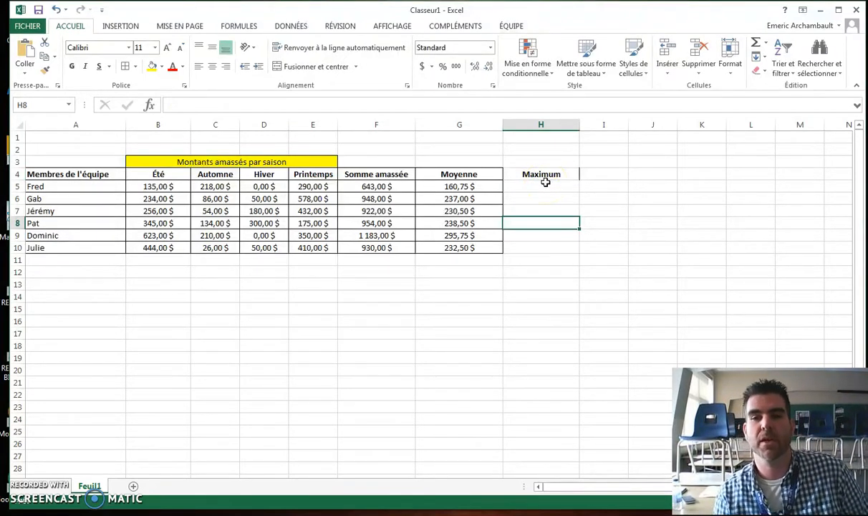
Step: Calculate the first member's highest amount in H5 with =MAX(B5:E5) and copy the formula down to H10
left_click(544, 185)
left_click(149, 105)
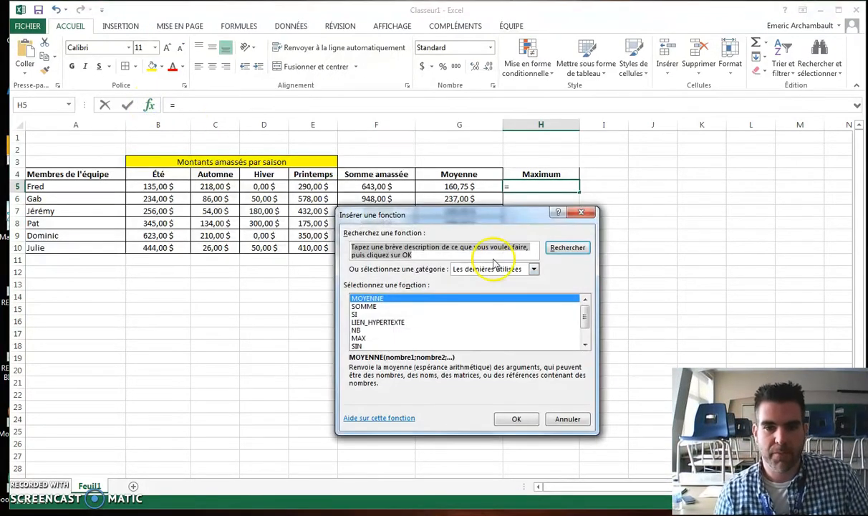
left_click(439, 337)
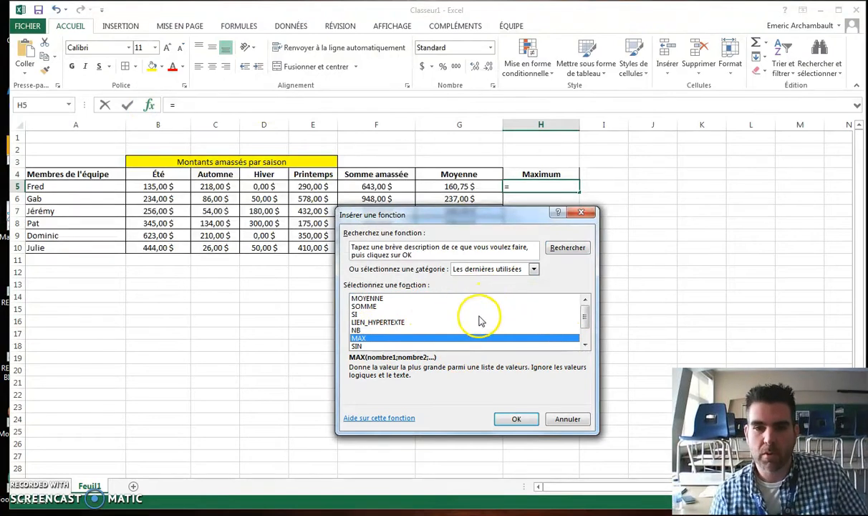
left_click(516, 419)
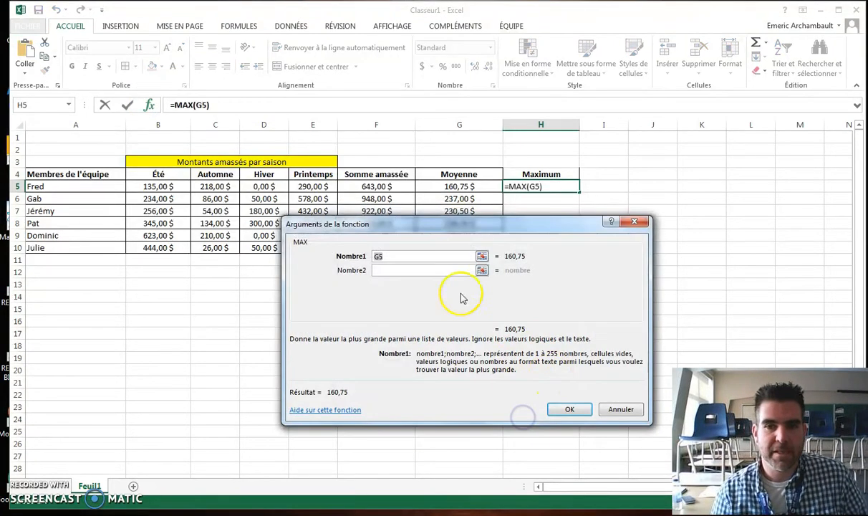
left_click_drag(149, 187, 310, 182)
left_click(565, 410)
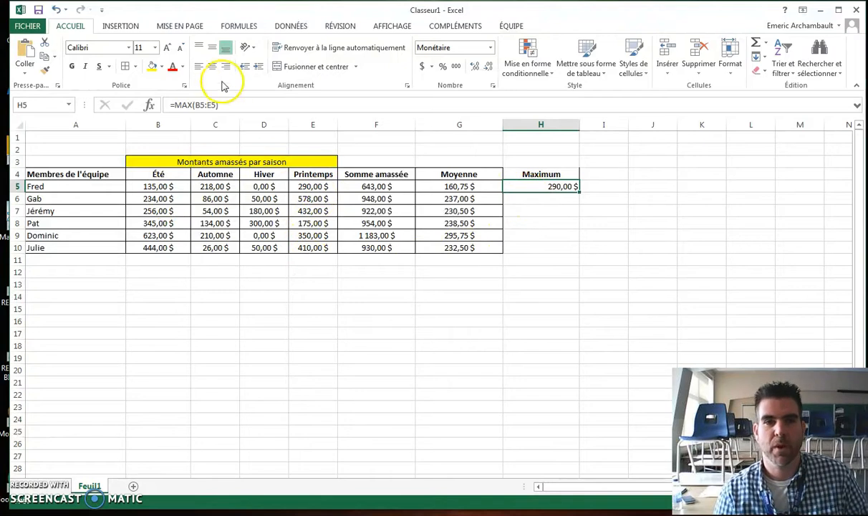
left_click_drag(579, 191, 574, 252)
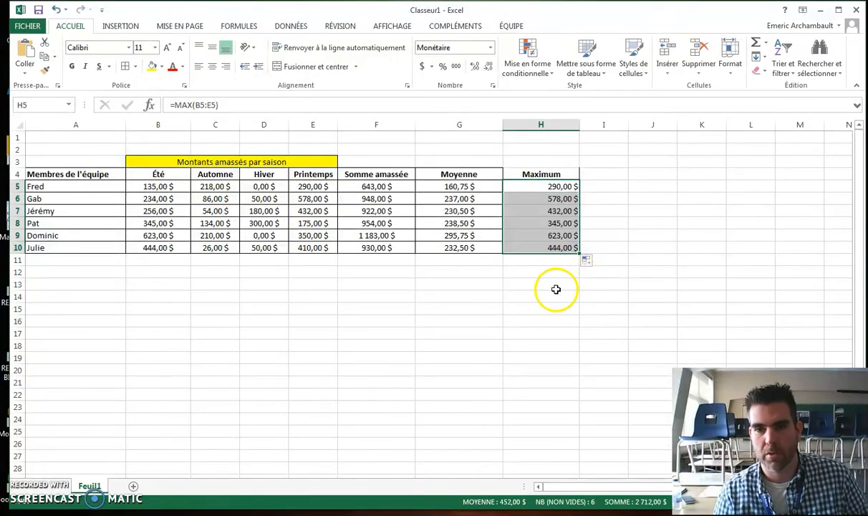
Step: Centre the maximum amounts in H5:H10 and apply borders to the Maximum column in H4:H10
left_click(543, 341)
left_click_drag(553, 187, 551, 245)
left_click(212, 66)
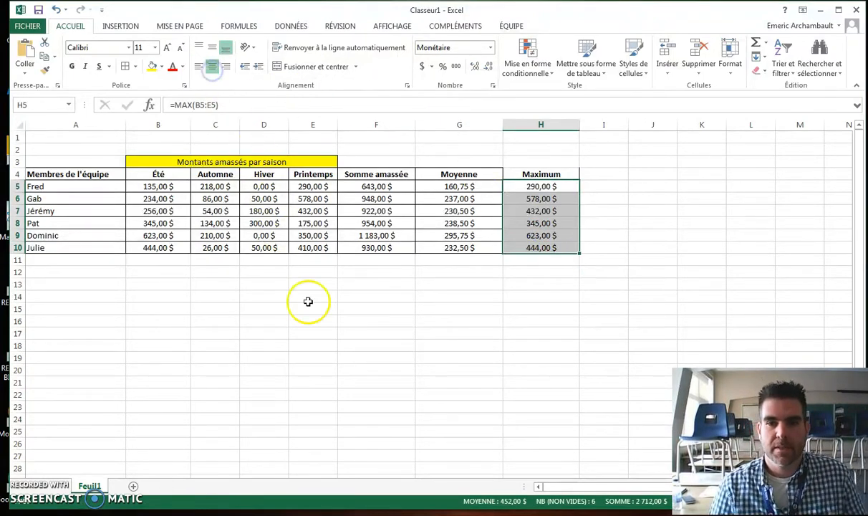
left_click(374, 356)
left_click_drag(536, 175, 545, 248)
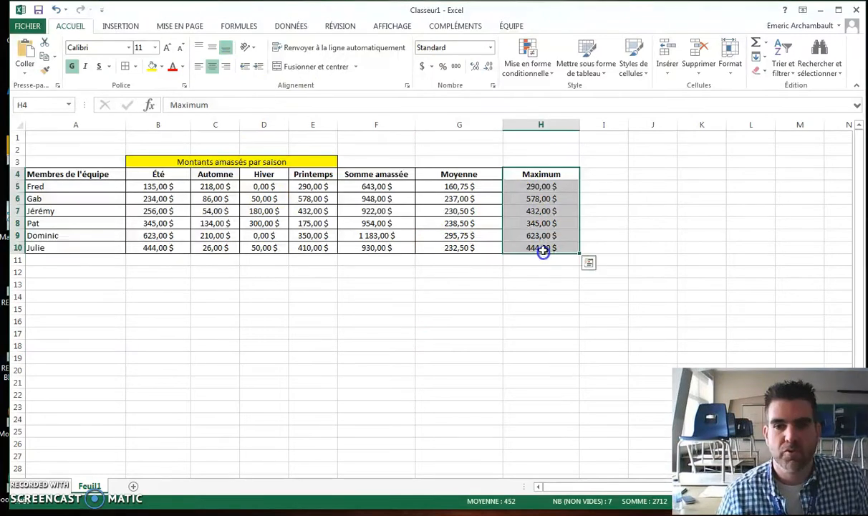
left_click(125, 66)
left_click(279, 329)
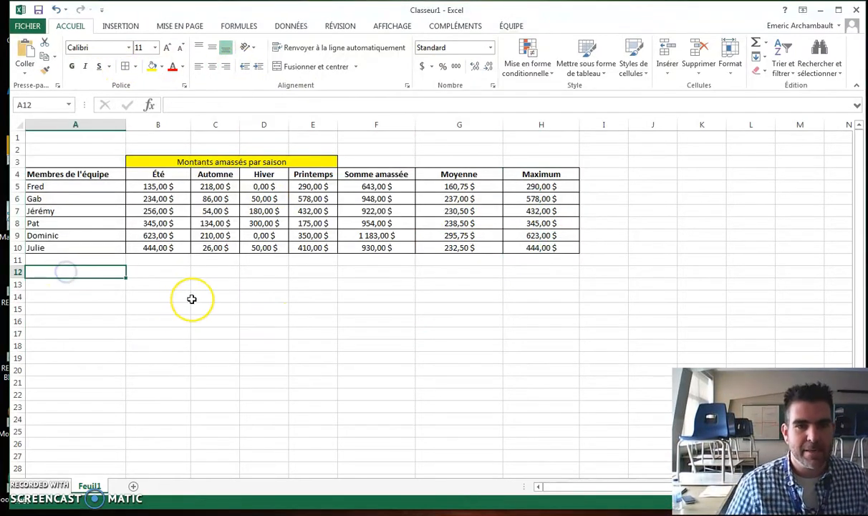
Step: Enter the label "Total" in A12 and sum the Été amounts in B12 with =SOMME(B5:B10)
type("Total")
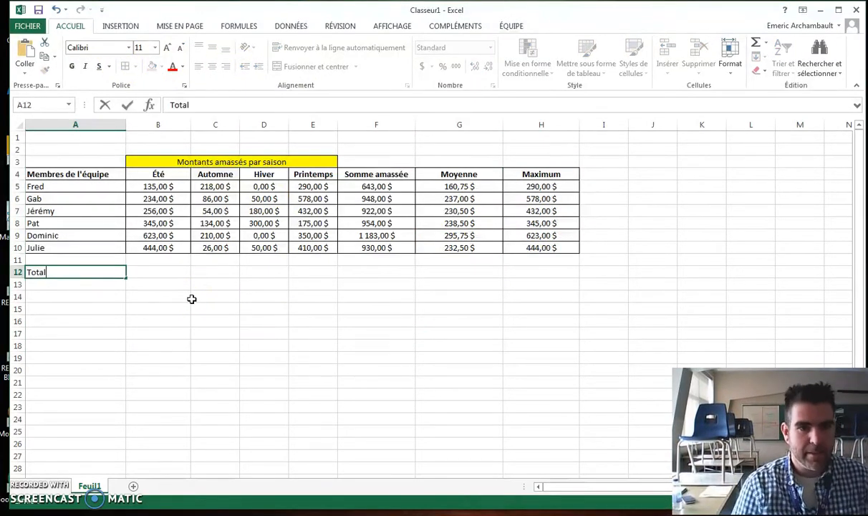
left_click(192, 299)
left_click(141, 271)
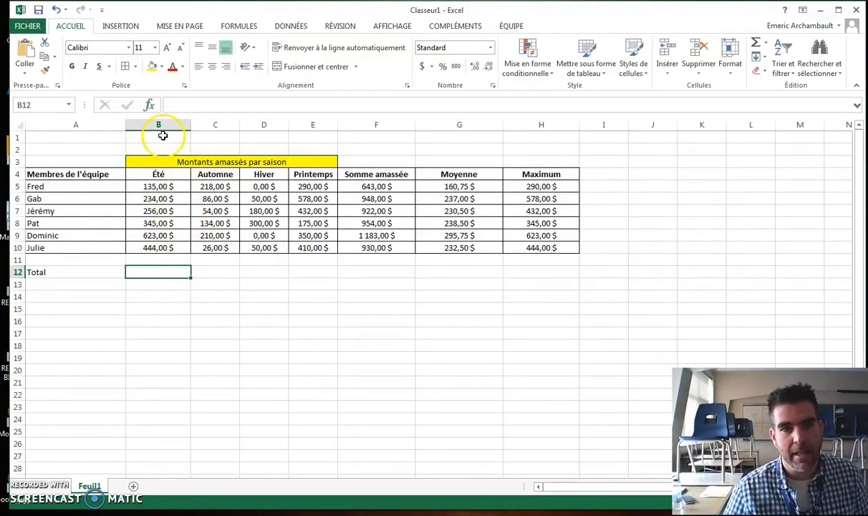
left_click(149, 105)
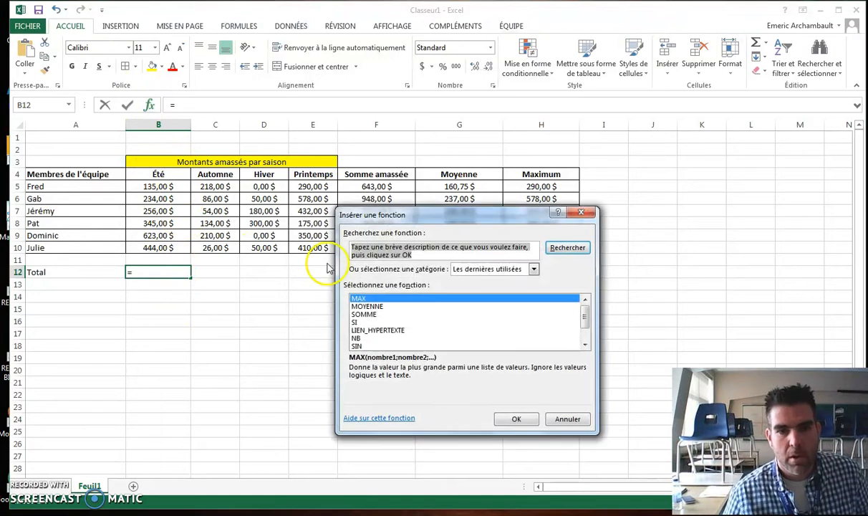
left_click(356, 322)
left_click(374, 314)
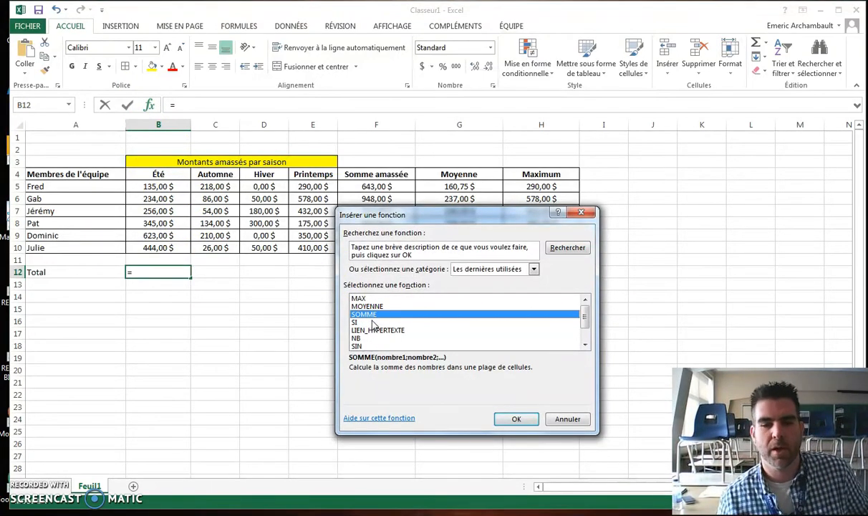
left_click(516, 420)
left_click_drag(159, 186, 171, 242)
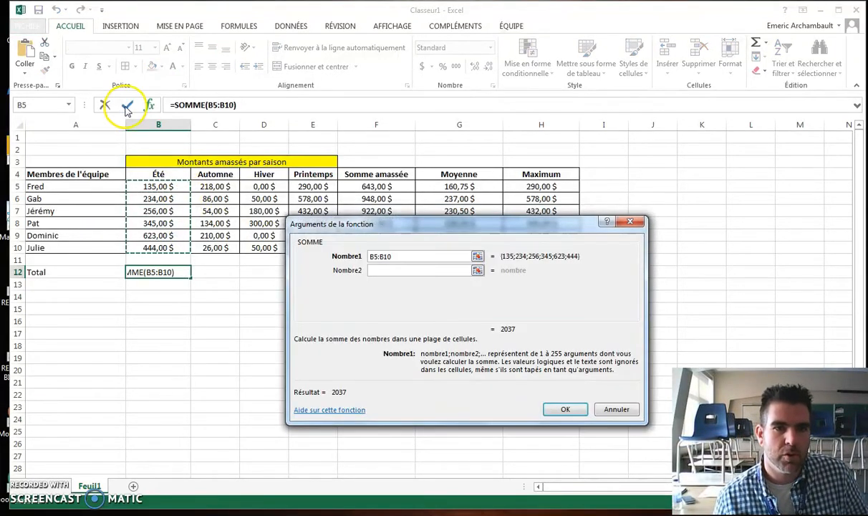
left_click(127, 107)
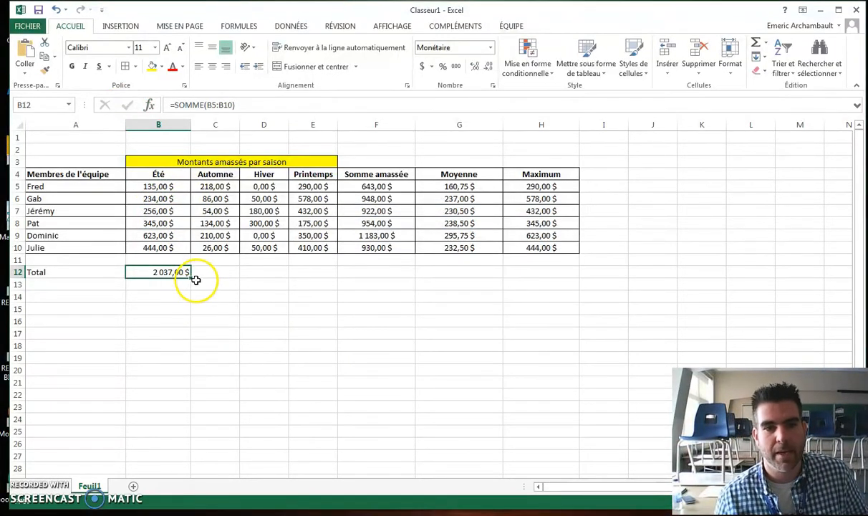
Step: Copy the Été total formula from B12 across the row to F12
left_click_drag(193, 278, 319, 274)
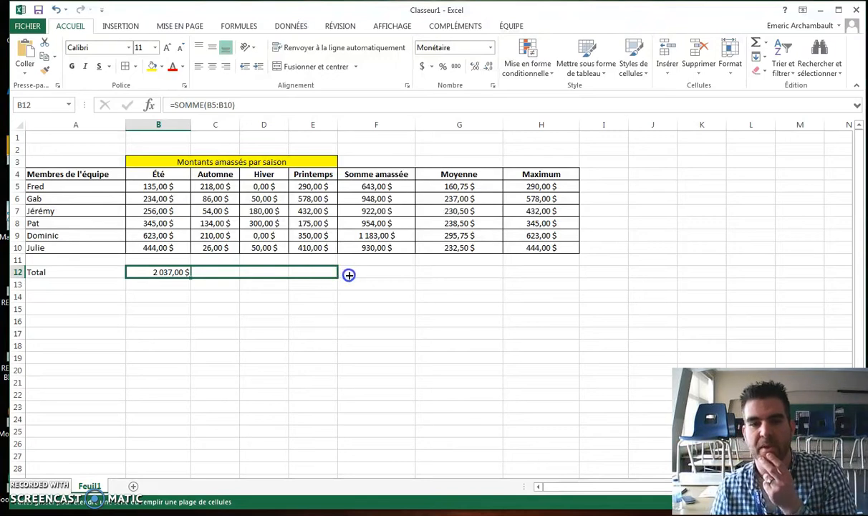
left_click_drag(358, 276, 390, 280)
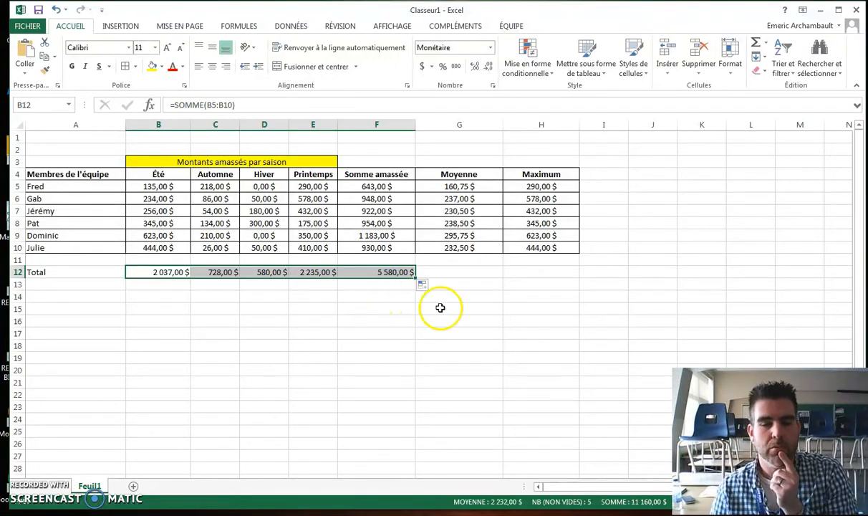
left_click(465, 270)
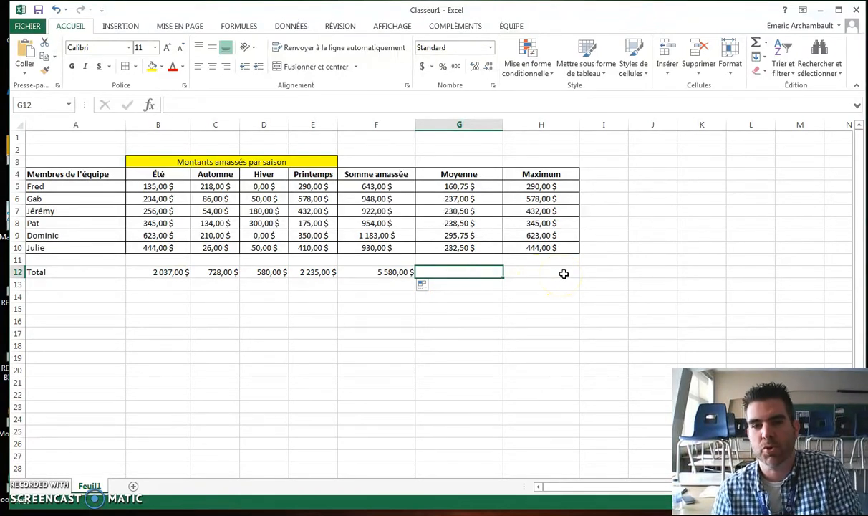
Step: Apply borders to the Total row in A12:F12 and centre its contents
left_click_drag(342, 272, 91, 272)
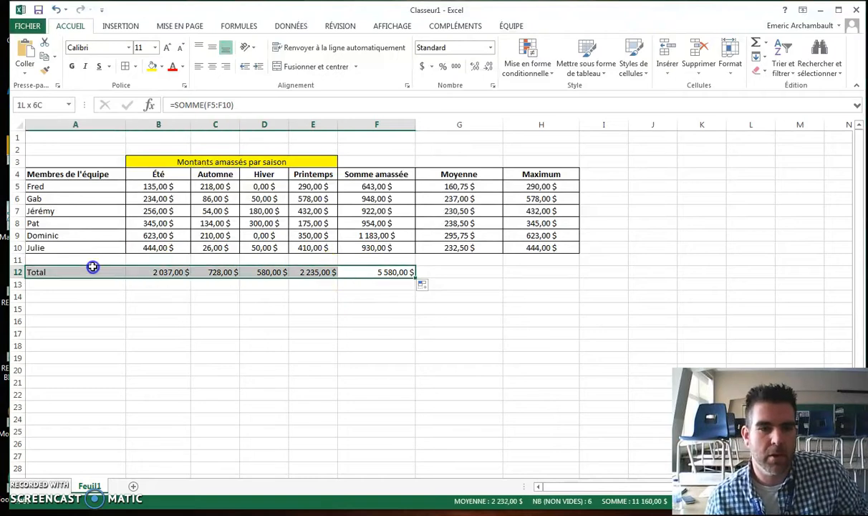
left_click(128, 66)
left_click(211, 66)
left_click(293, 380)
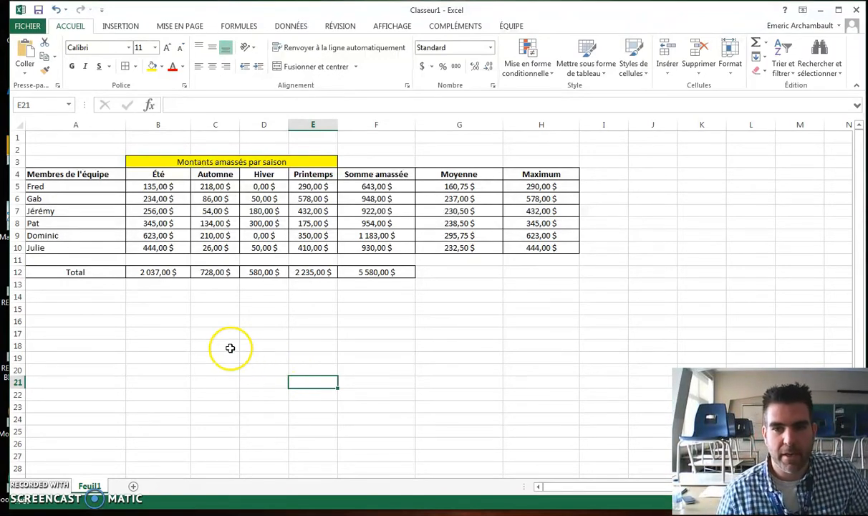
Step: Enter the heading "Montant qui doit être payé" in J4 and widen column J to fit it
left_click(654, 174)
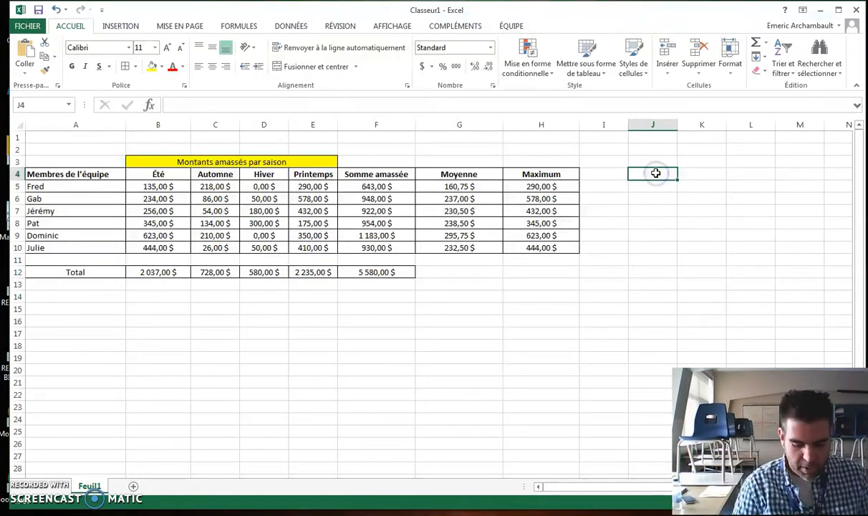
type("Montant qui doit être payé")
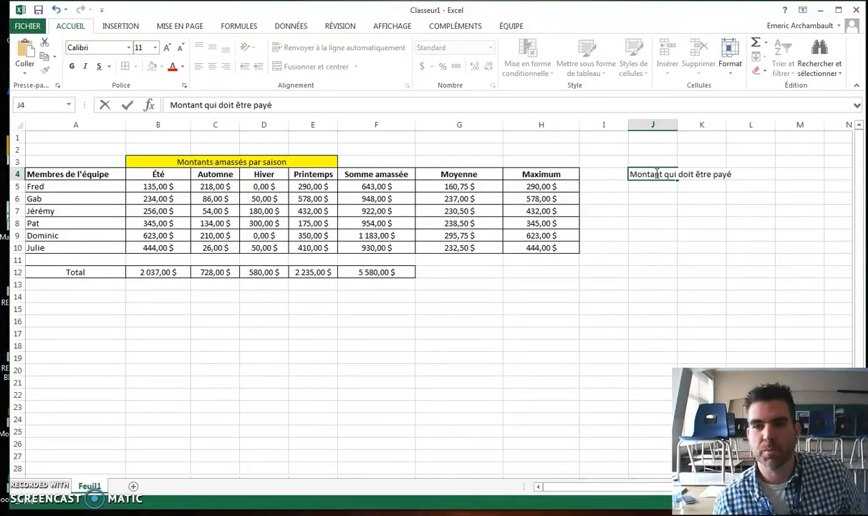
left_click(655, 247)
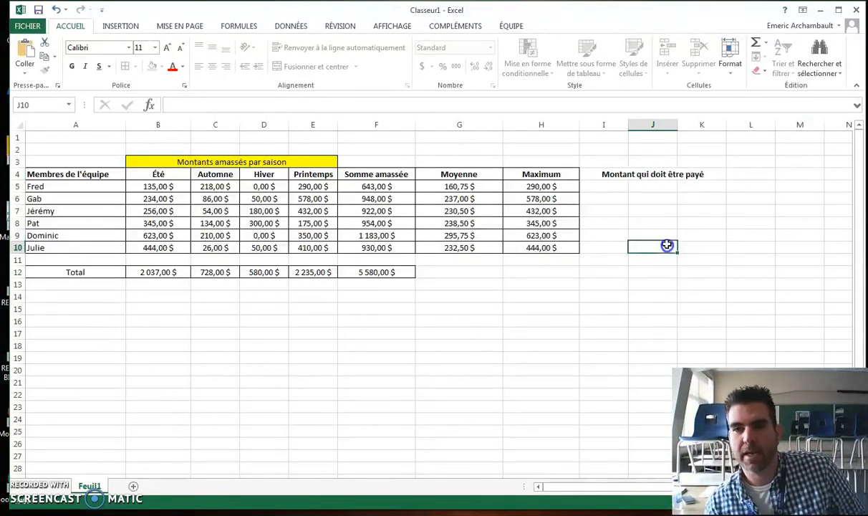
left_click_drag(678, 124, 746, 124)
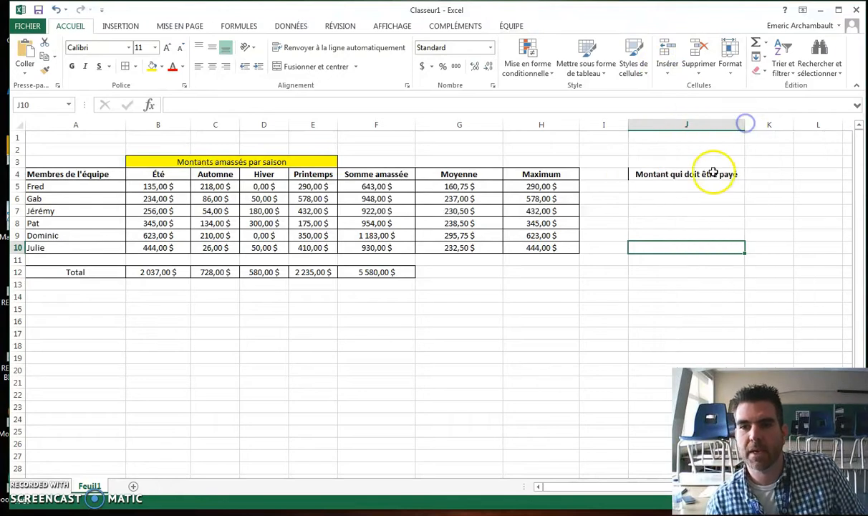
Step: Enter 3000 in J5, apply the dollar accounting format and copy the amount down to J10
left_click(690, 185)
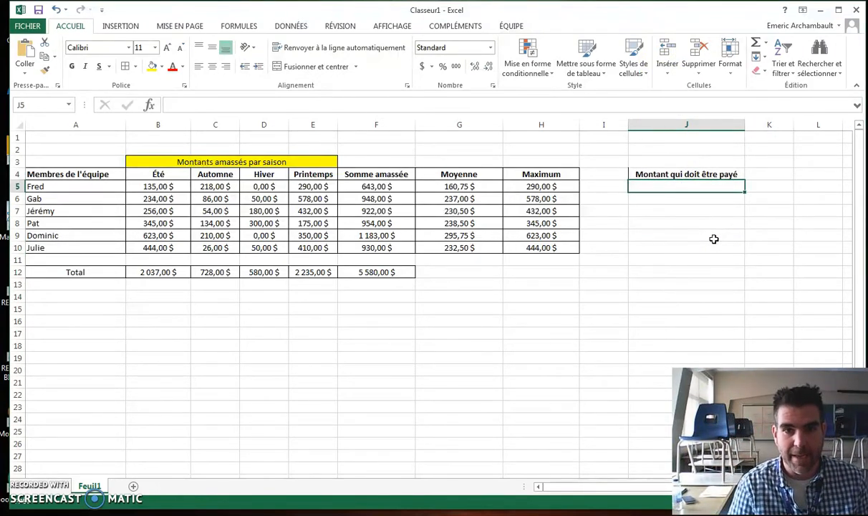
type("3000")
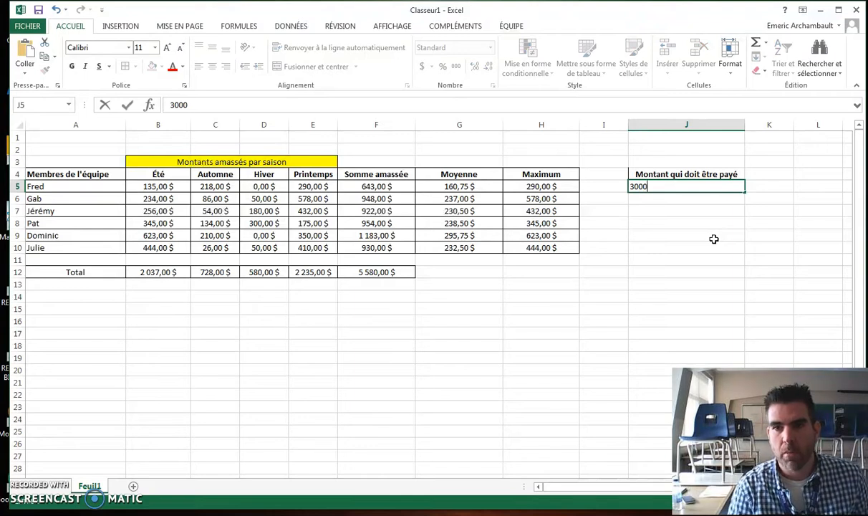
key("Return")
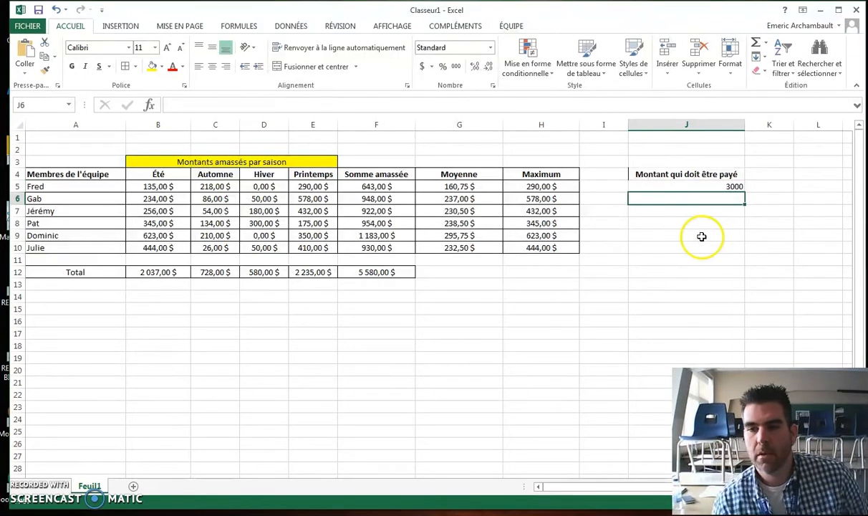
left_click(710, 187)
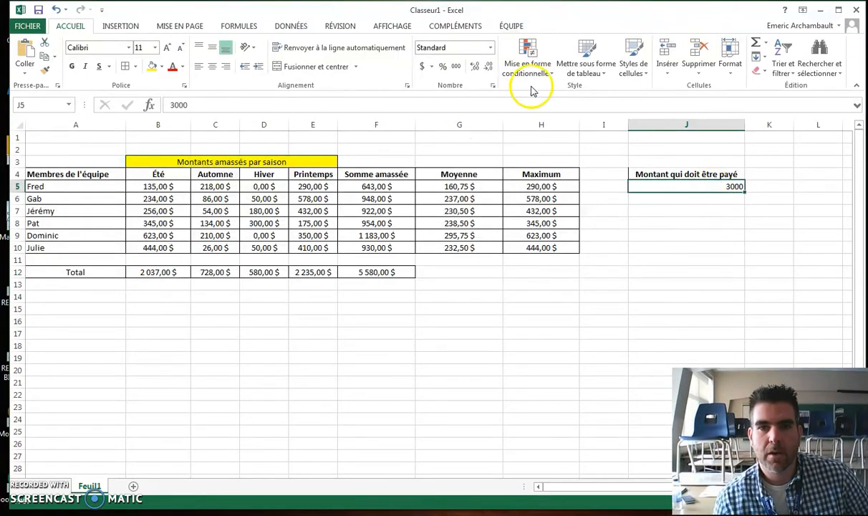
left_click(423, 66)
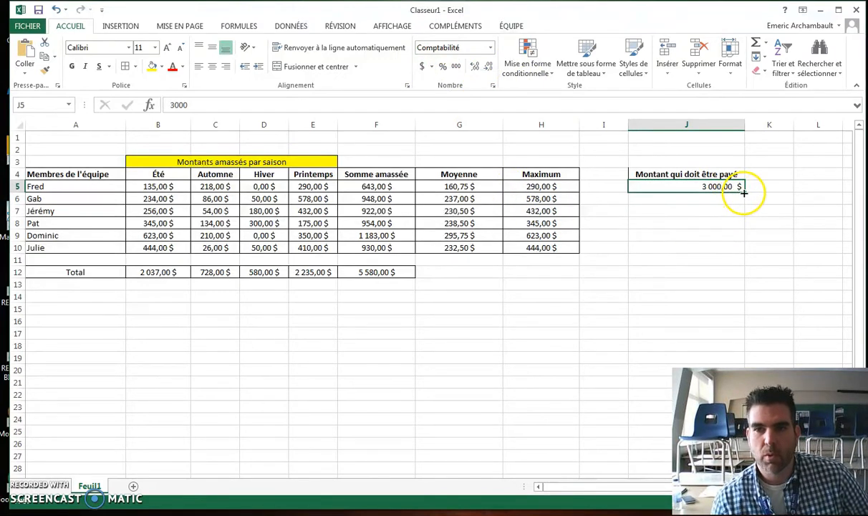
left_click_drag(744, 192, 741, 253)
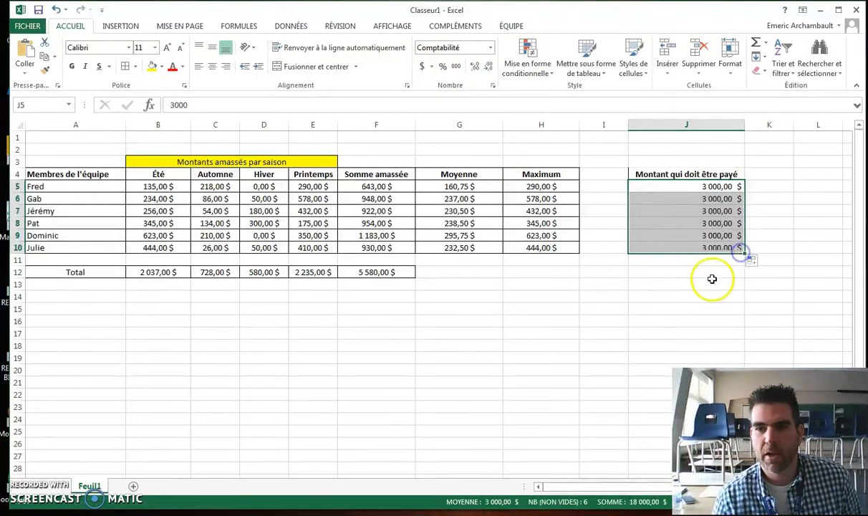
Step: Try to centre the amounts due in J5:J10
left_click(211, 67)
left_click(211, 66)
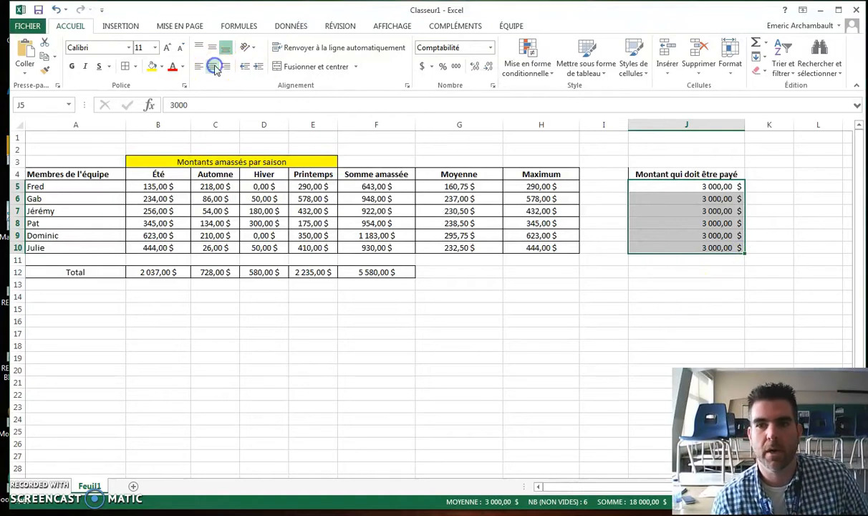
left_click(214, 66)
left_click(213, 68)
left_click(682, 321)
left_click_drag(708, 186, 717, 247)
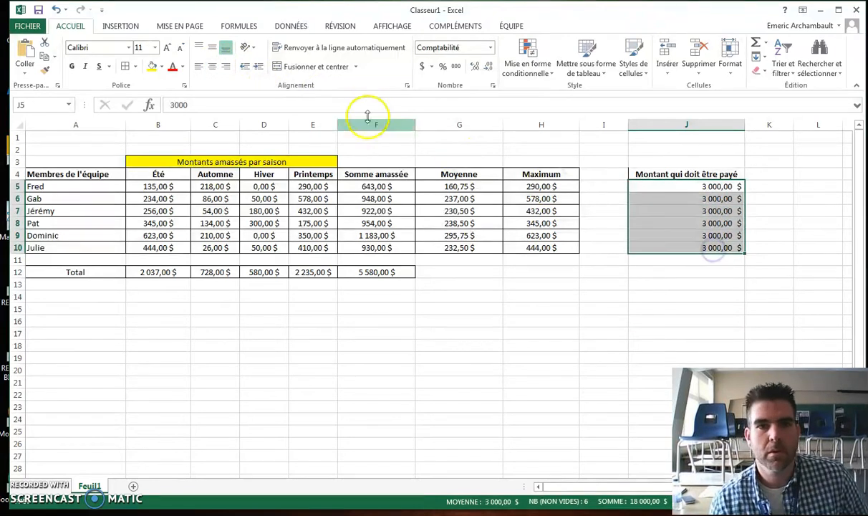
left_click(210, 67)
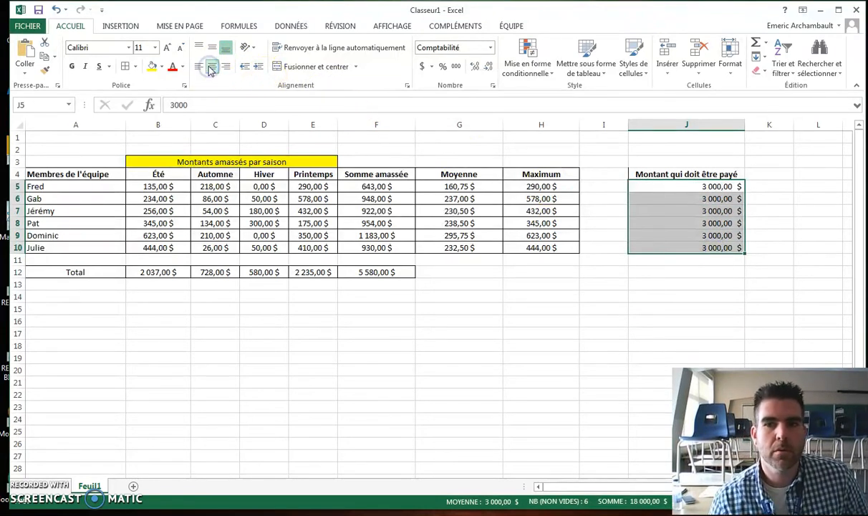
Step: Adjust column J's width to fit its contents and enter the heading "Manque" in L4
left_click(620, 322)
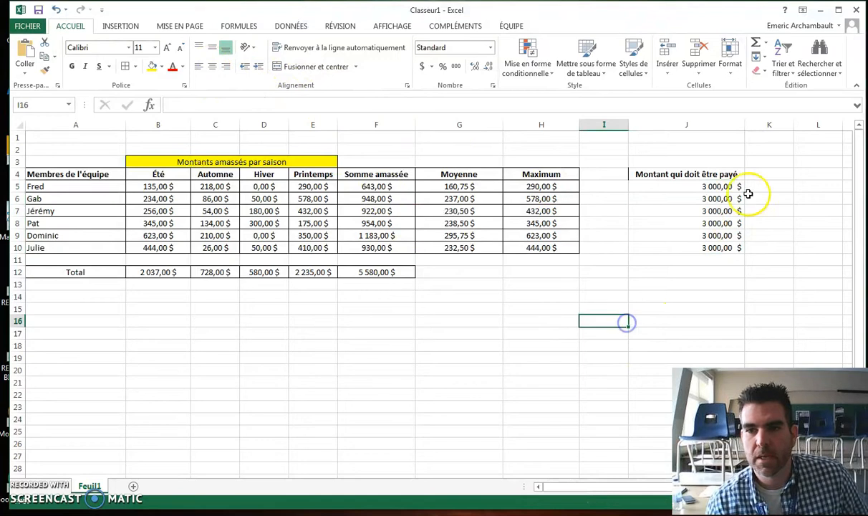
left_click(742, 122)
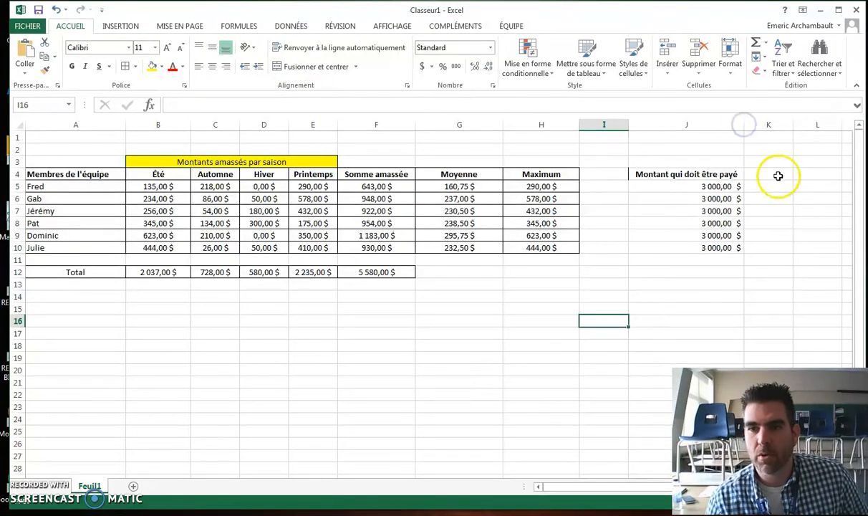
left_click(803, 177)
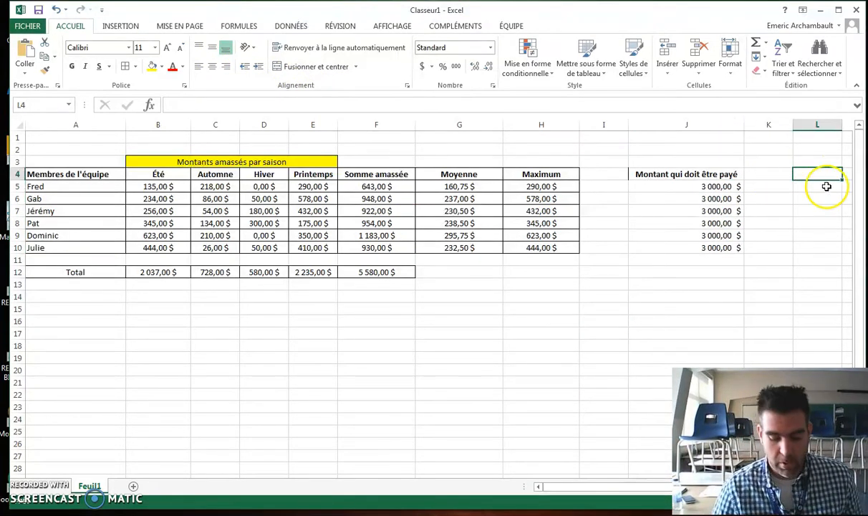
type("Manque")
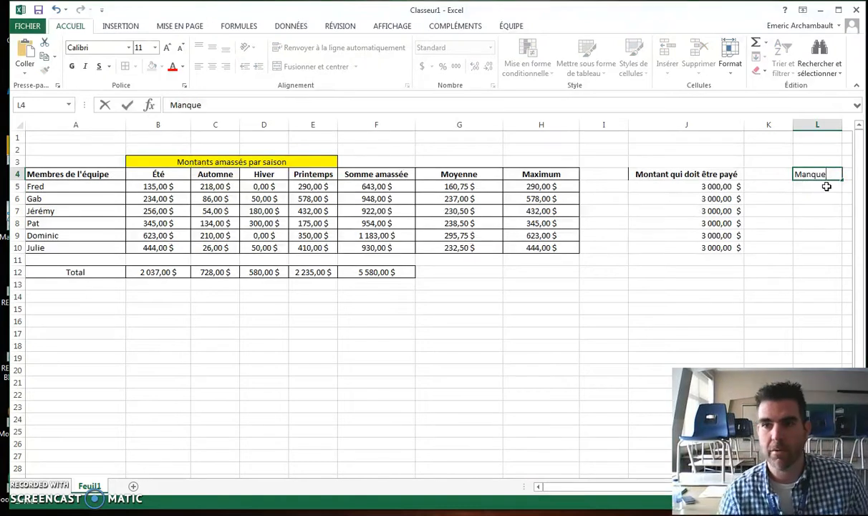
left_click(780, 258)
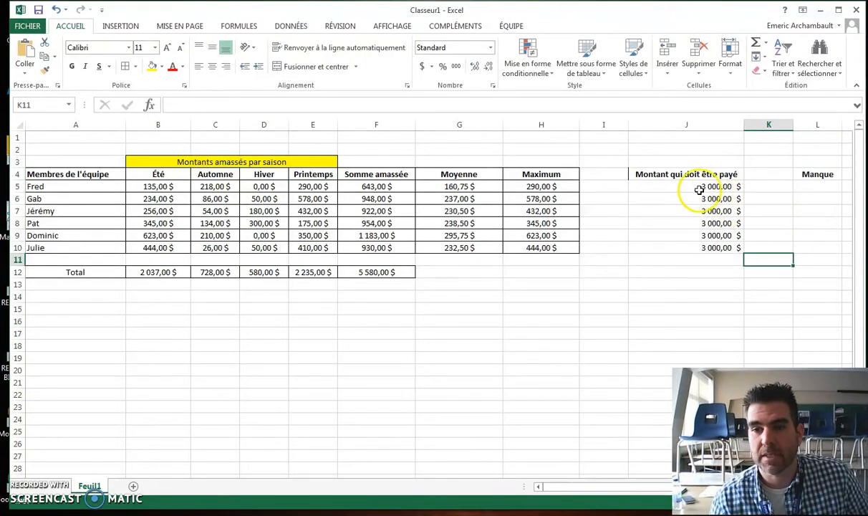
Step: Calculate the shortfall in L5 with =J5-F5 and copy the formula down to L10
left_click(803, 187)
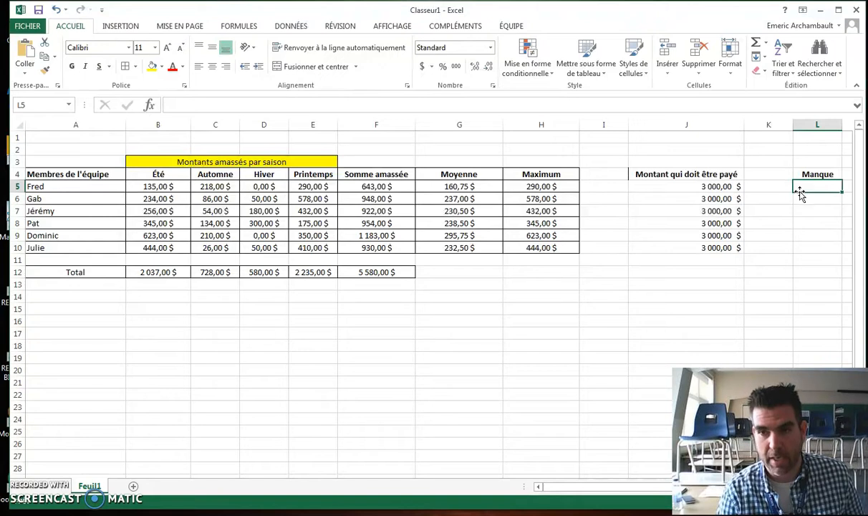
type("=")
left_click(720, 186)
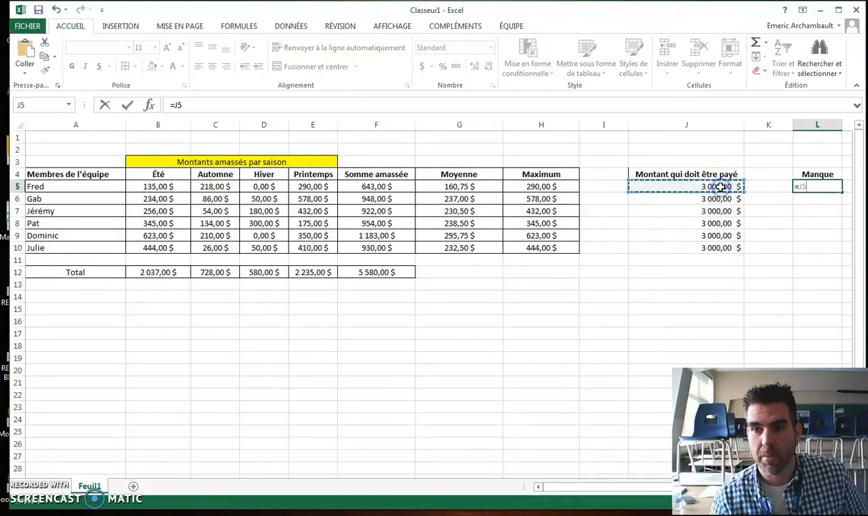
type("-")
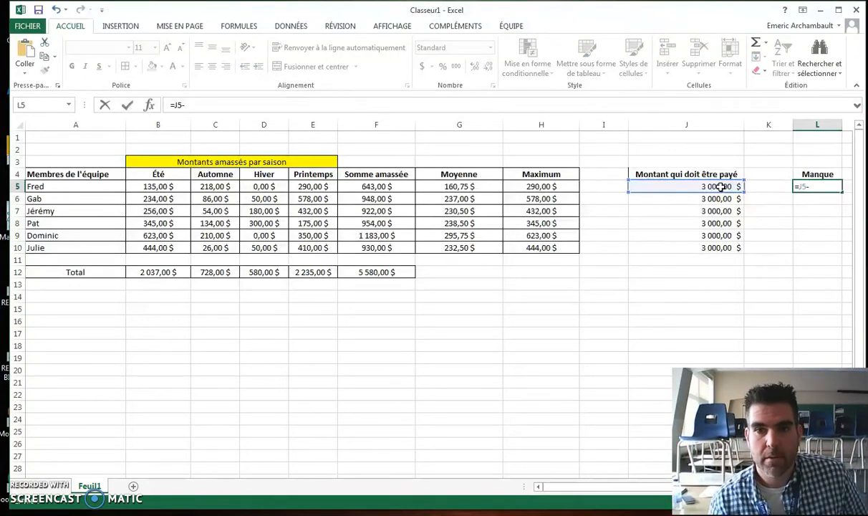
left_click(391, 186)
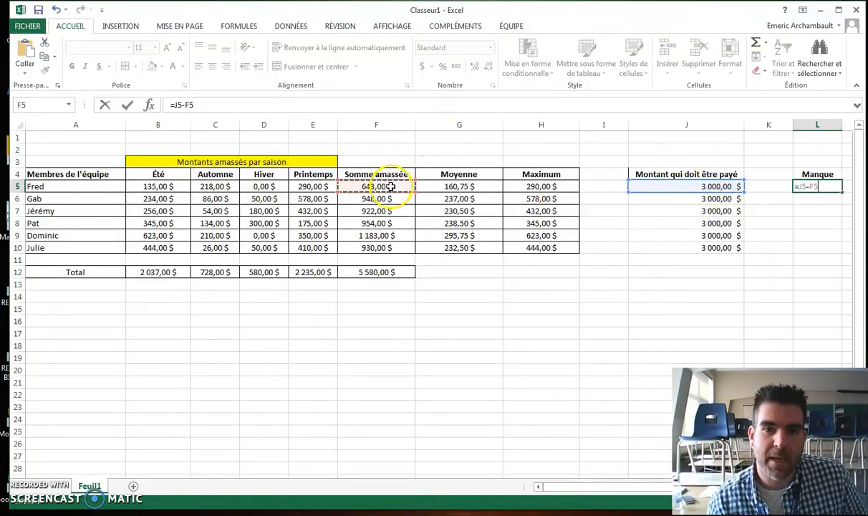
left_click(126, 105)
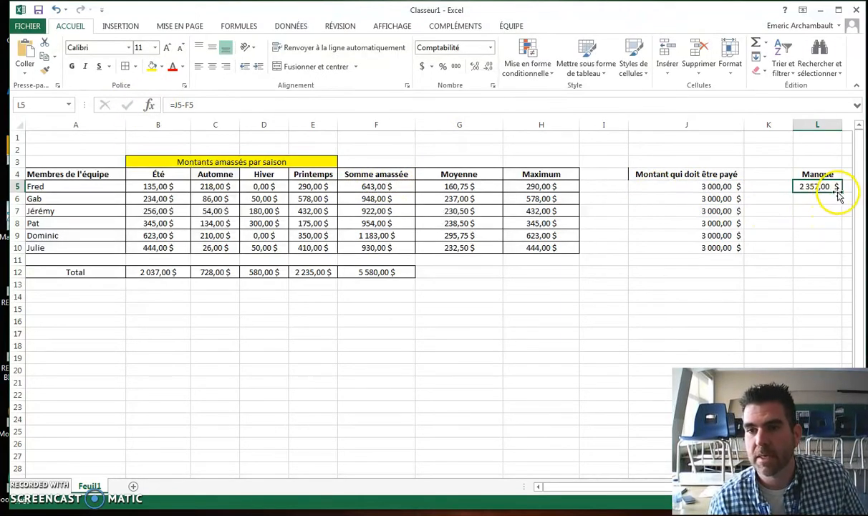
left_click_drag(842, 192, 830, 251)
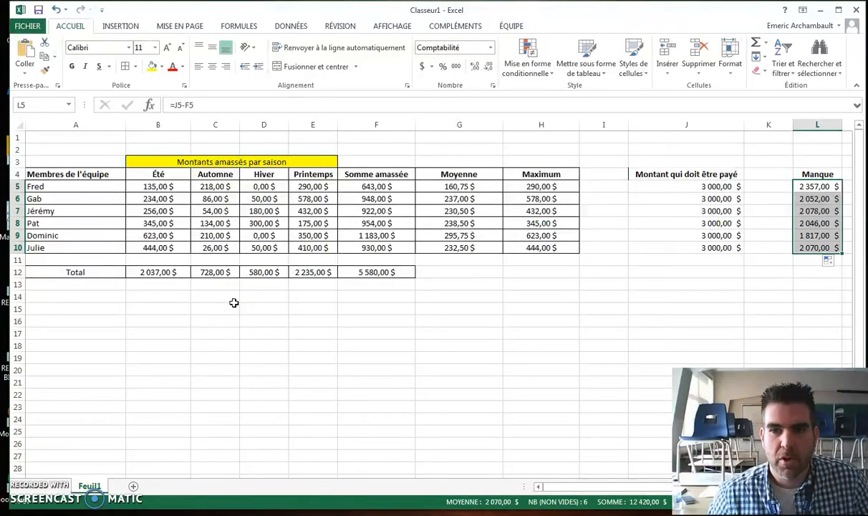
Step: Enter "Manque de" followed by the row 6 member's first name in A18, and link B18 to that member's shortfall with =L6
left_click(58, 348)
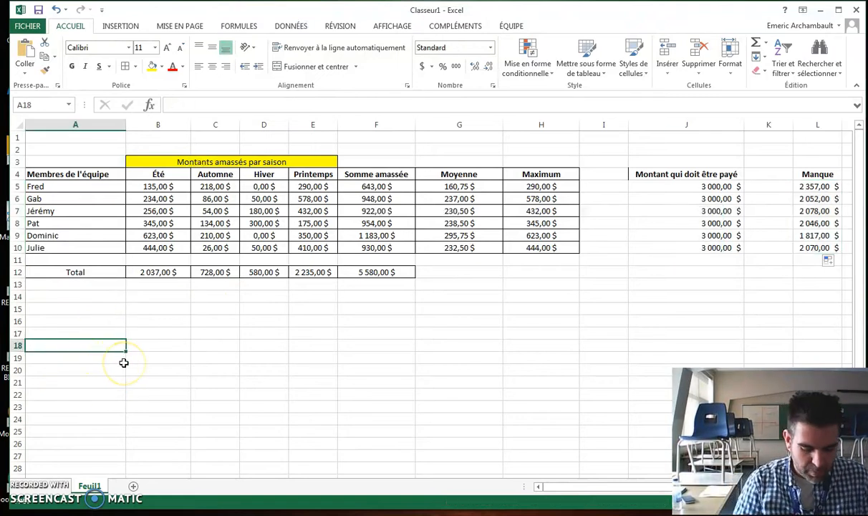
type("Manque de Gab")
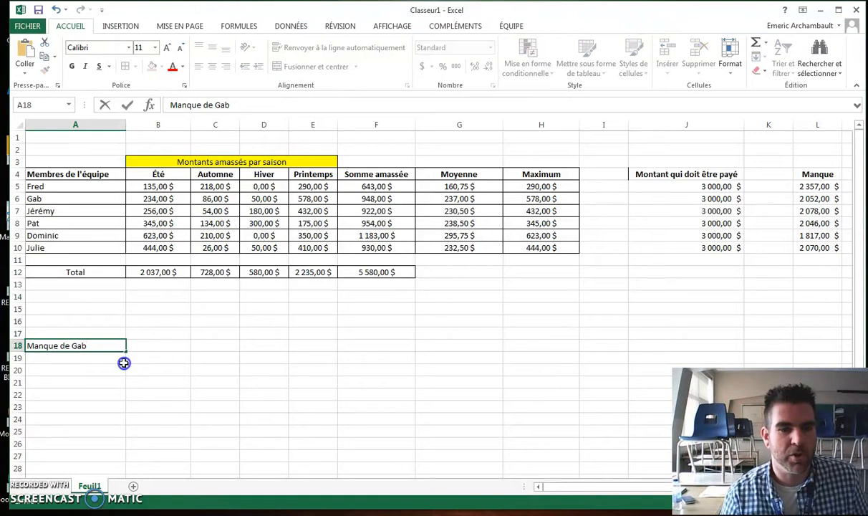
left_click(140, 344)
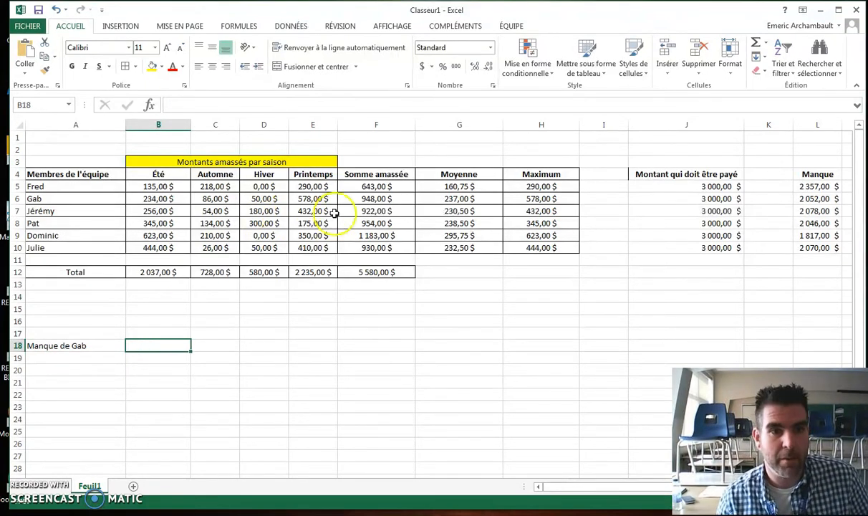
left_click(802, 199)
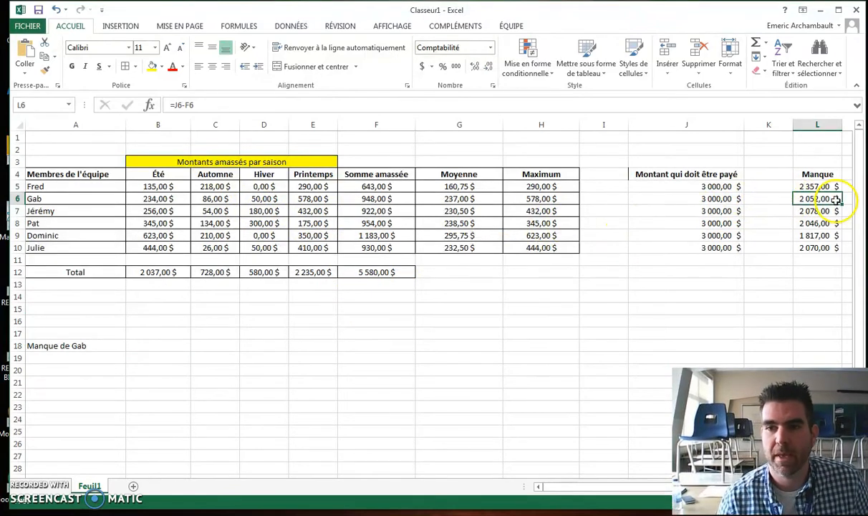
left_click(145, 344)
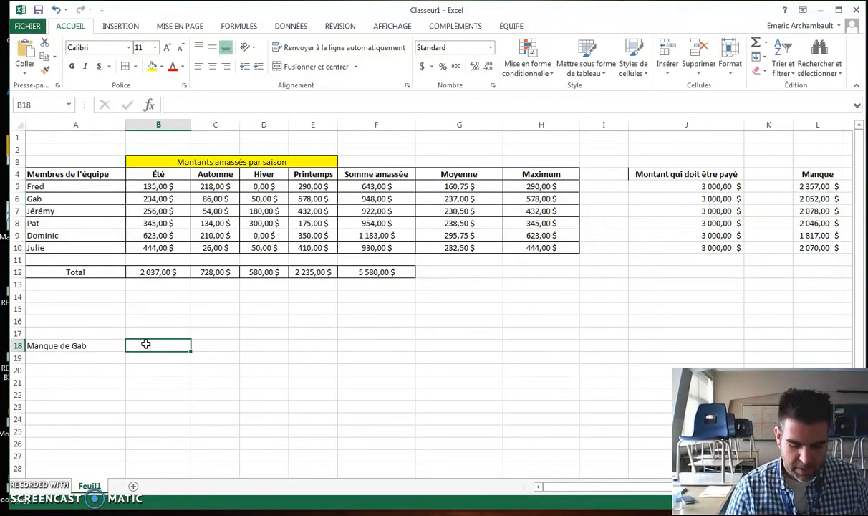
type("=")
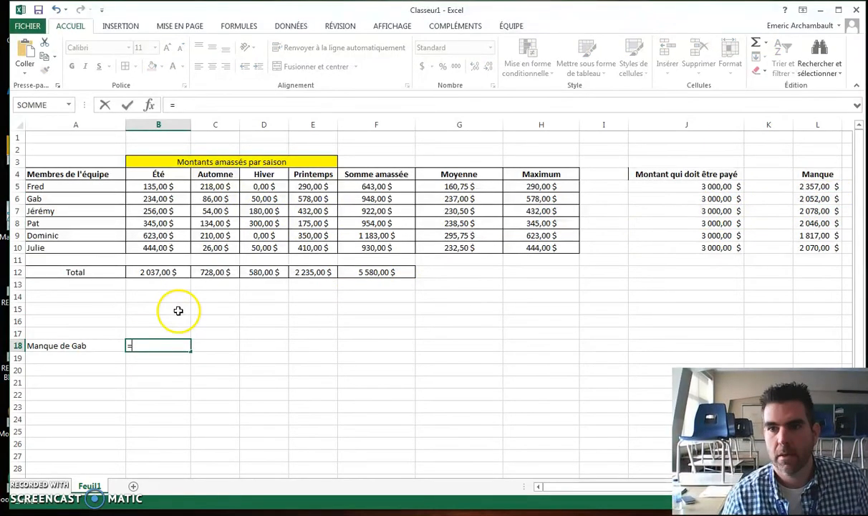
left_click(818, 198)
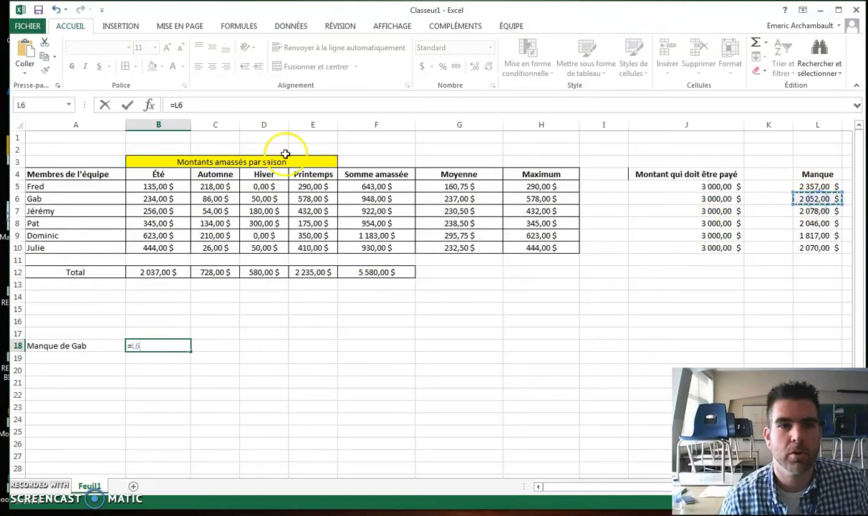
left_click(127, 104)
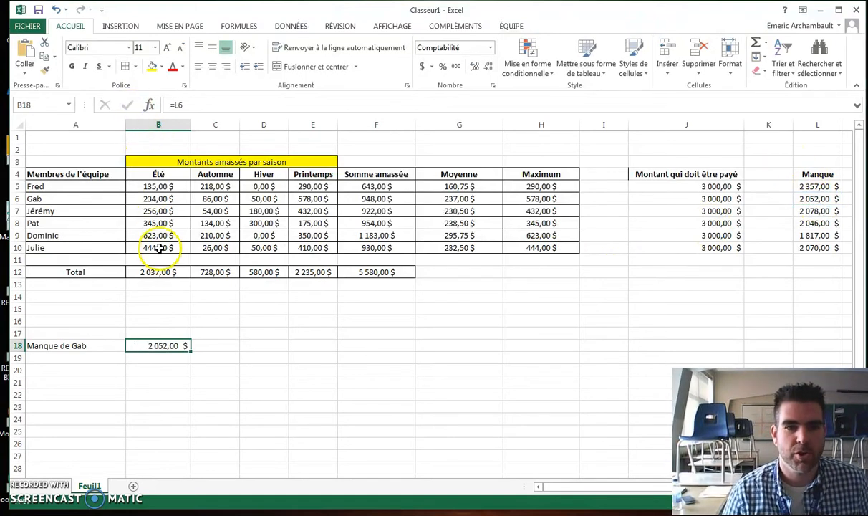
Step: Change the Été amount of the team member in row 6 (cell B6) to 534
left_click(159, 199)
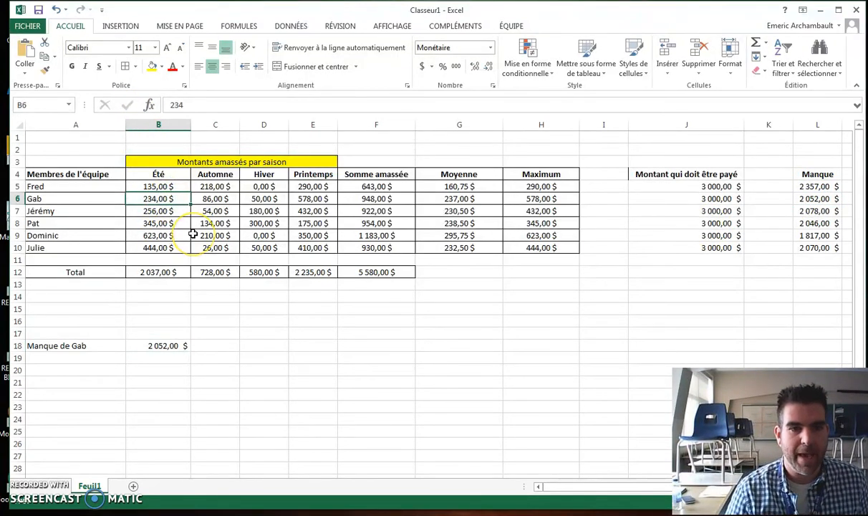
type("534")
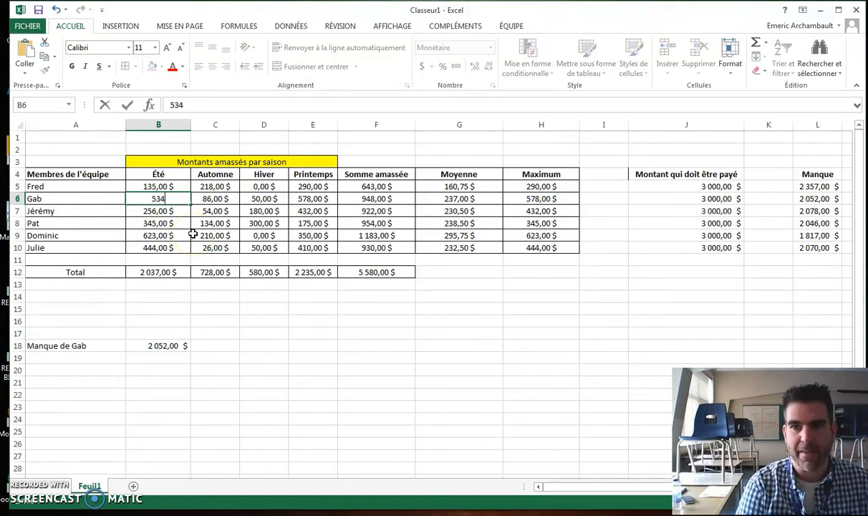
left_click(280, 333)
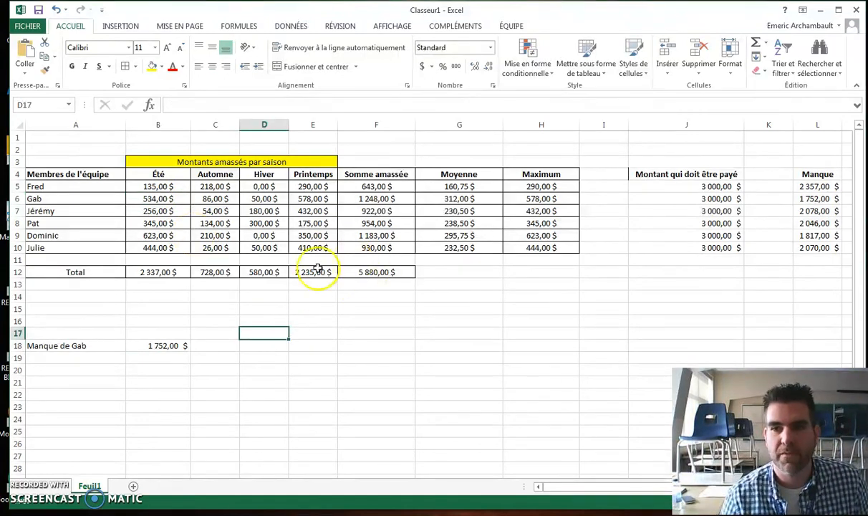